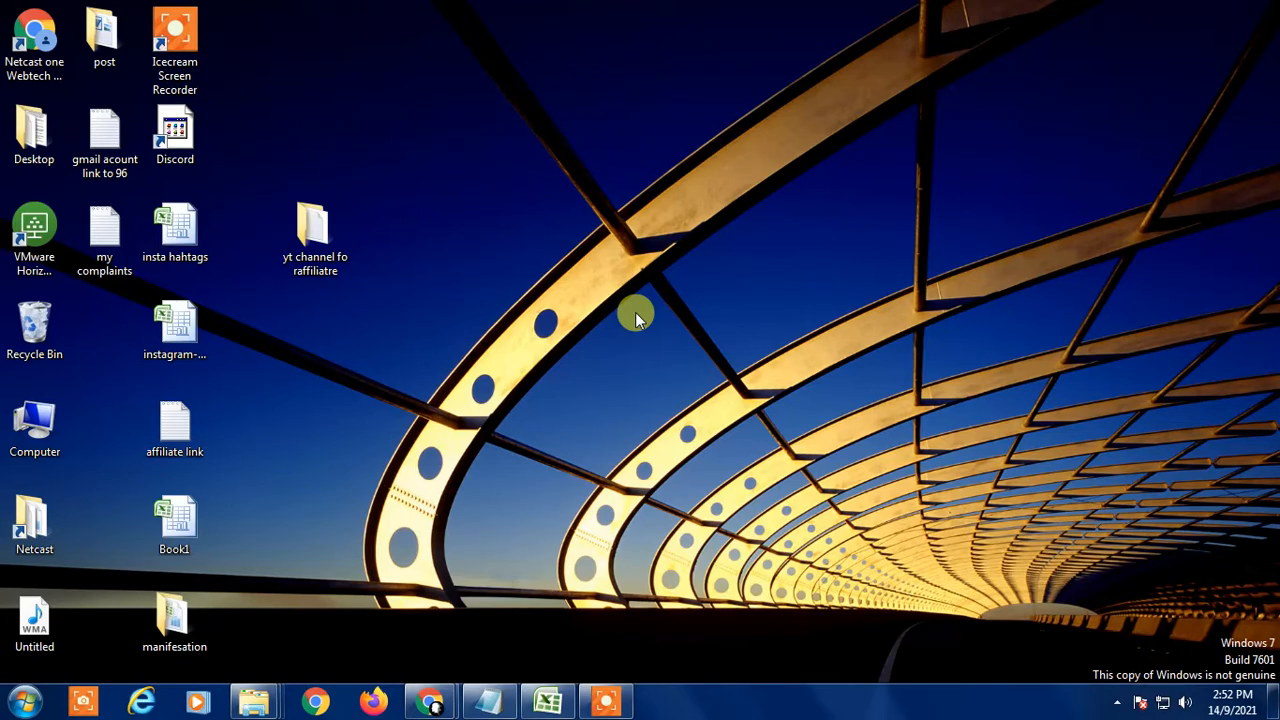
Switch to the Book1 workbook in Excel and look over the weekday timesheet on Sheet5.
left_click(556, 709)
left_click(569, 406)
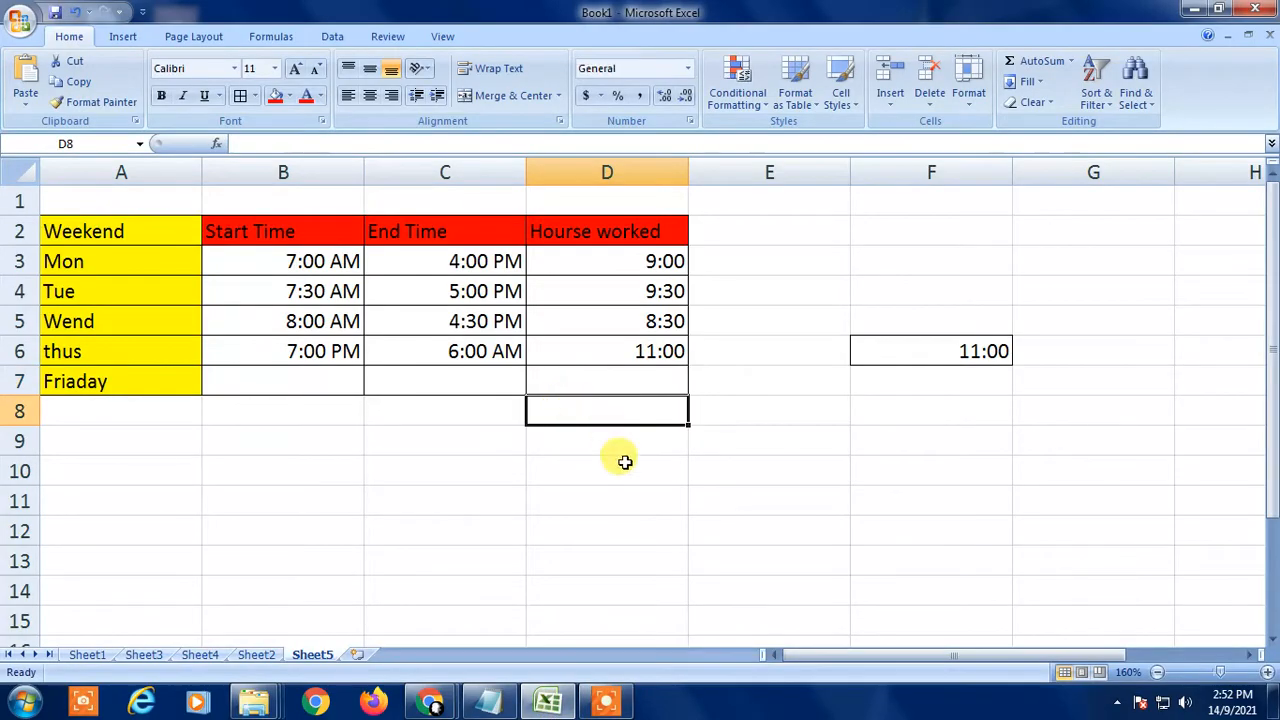
left_click(624, 465)
left_click(190, 411)
left_click_drag(121, 172, 283, 172)
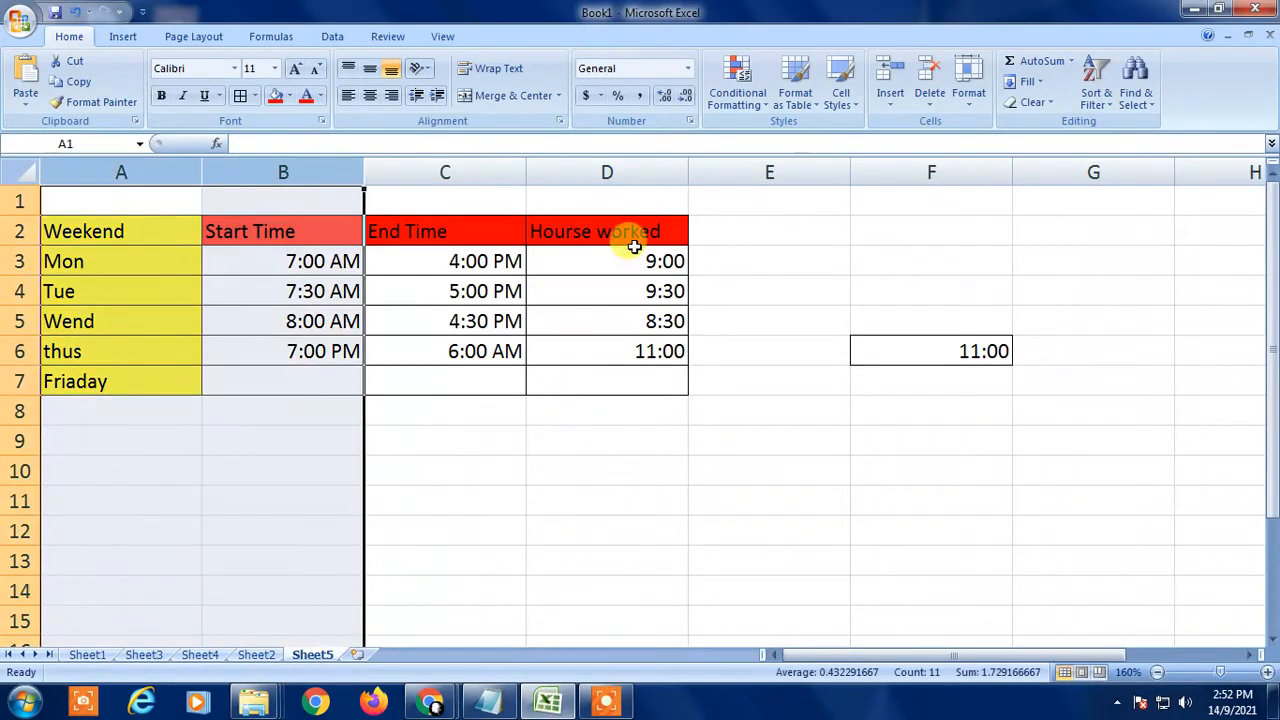
left_click(778, 243)
left_click(606, 364)
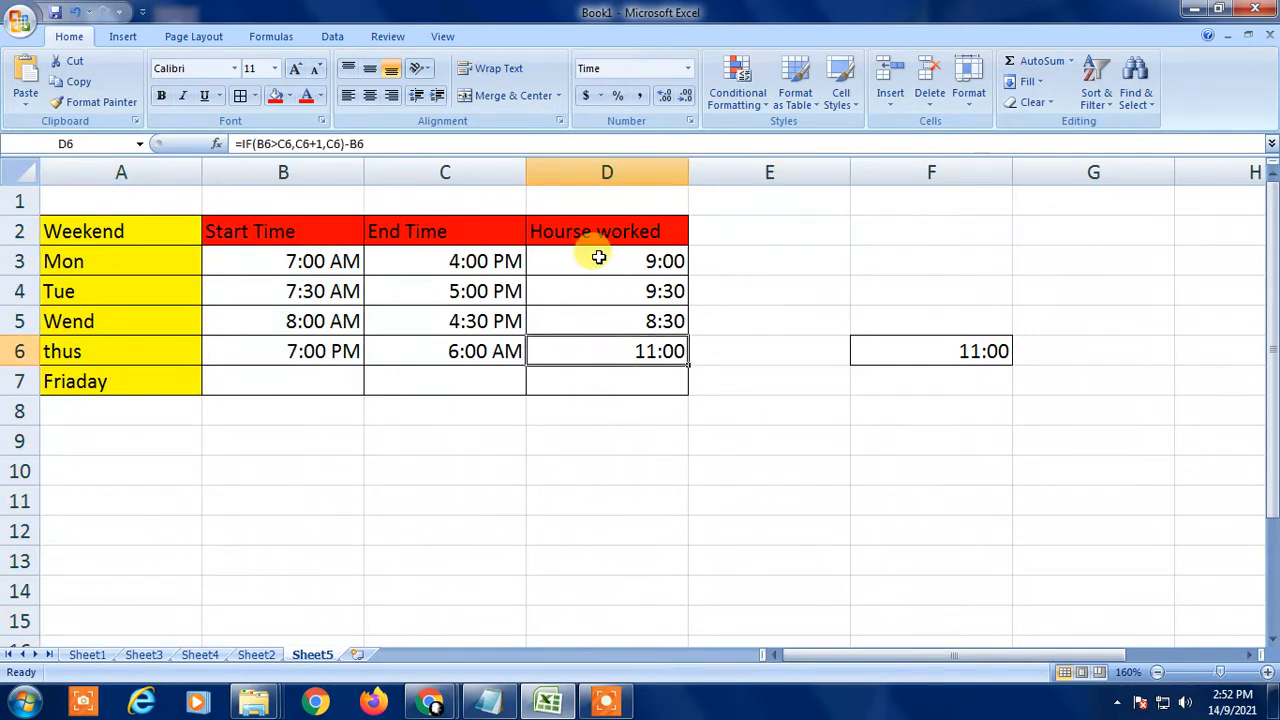
left_click_drag(598, 258, 610, 358)
left_click(739, 372)
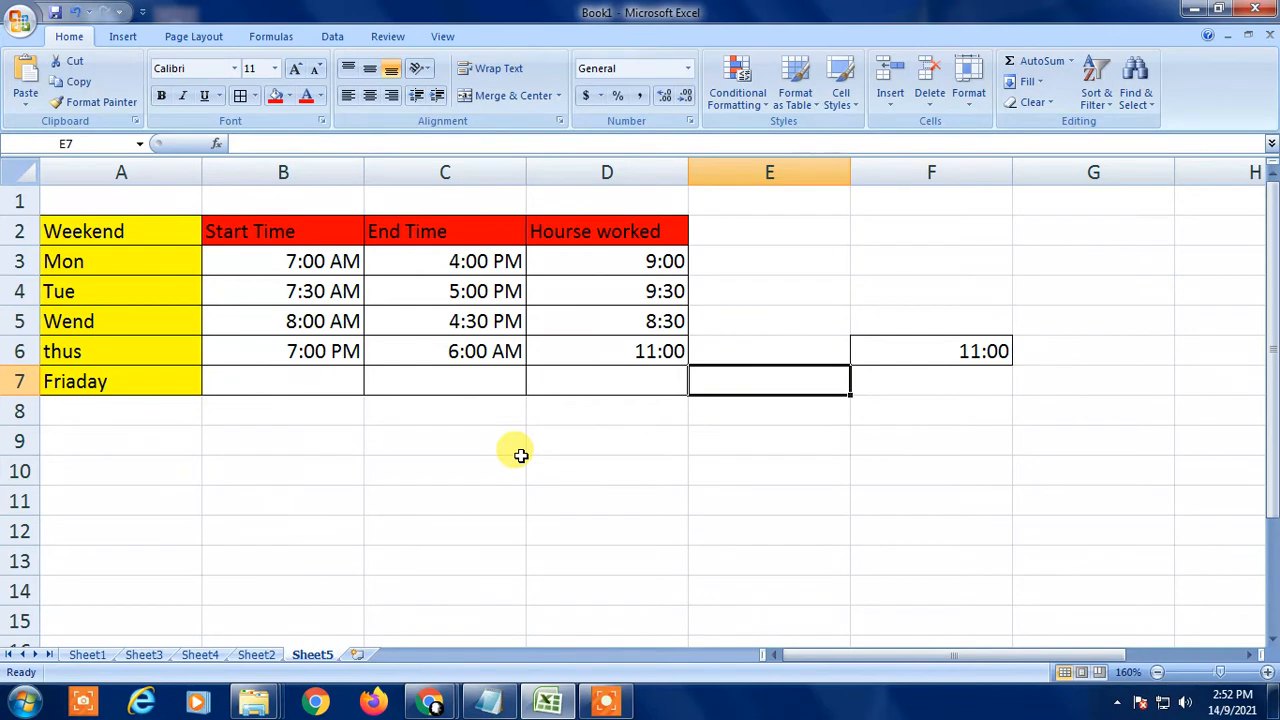
Review the start and end times entered for Monday to Thursday in B3:C6.
left_click_drag(282, 256, 450, 277)
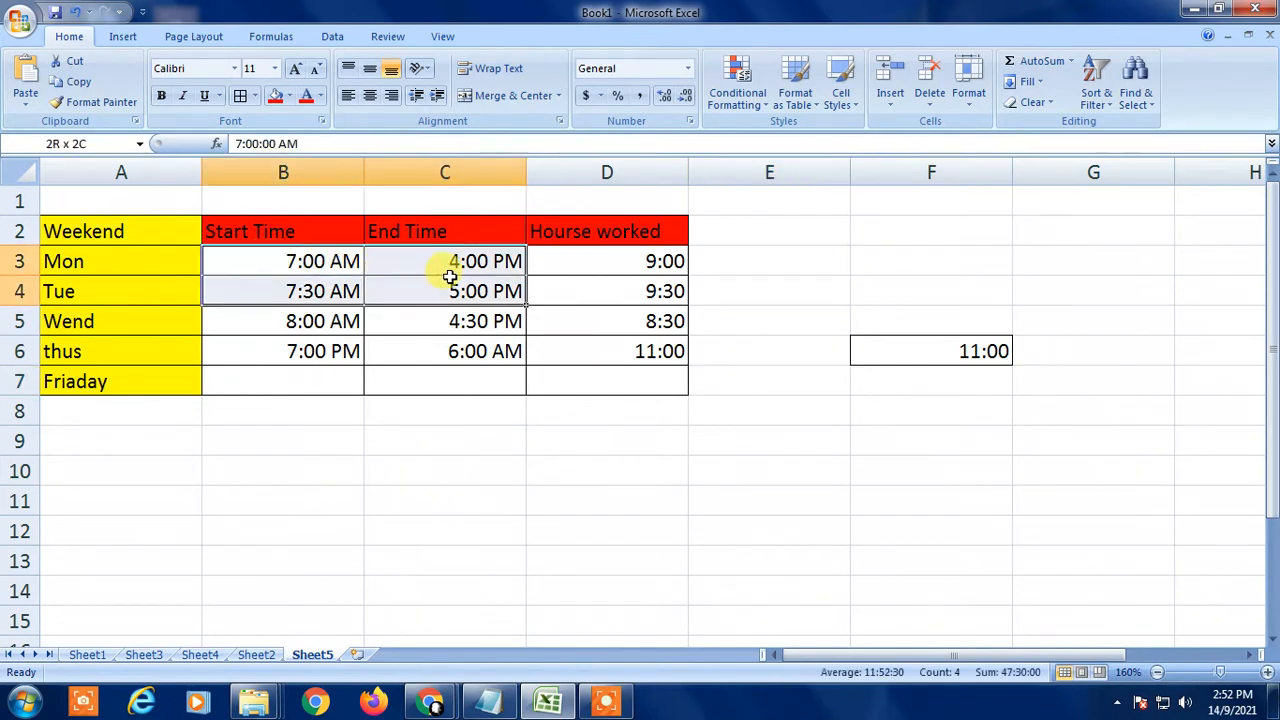
left_click_drag(286, 260, 290, 352)
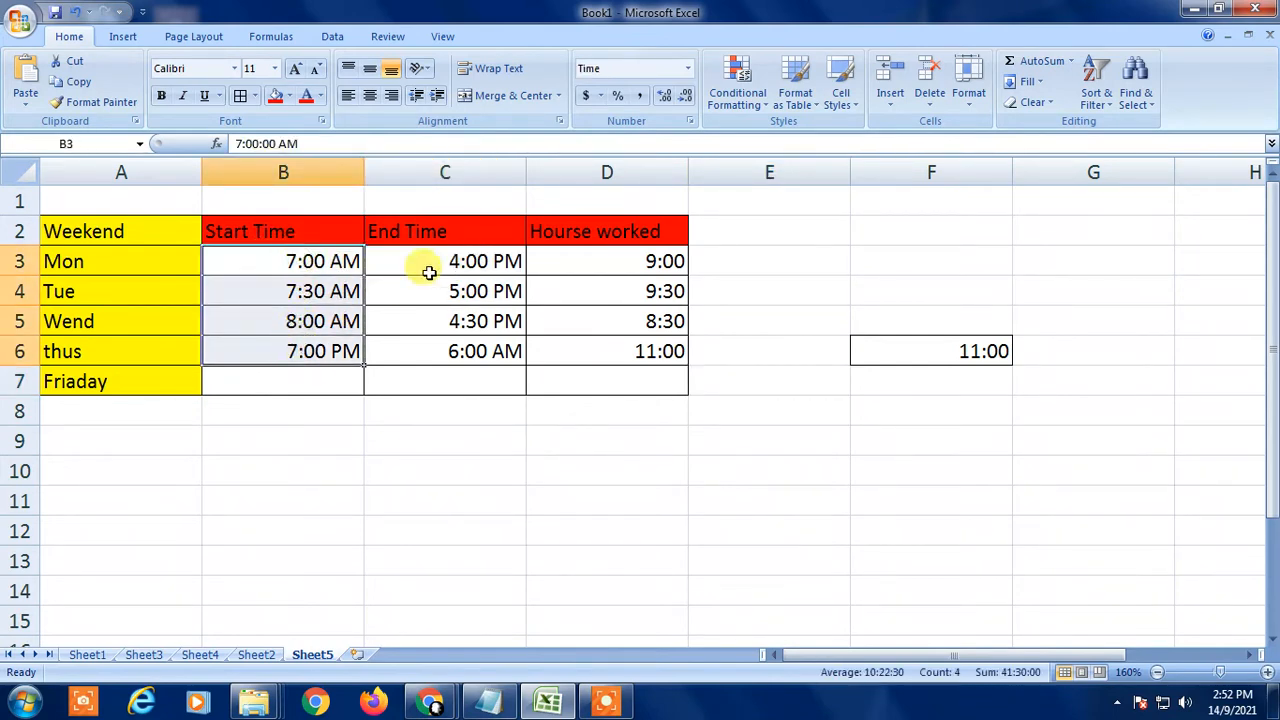
left_click_drag(428, 272, 443, 352)
left_click(746, 298)
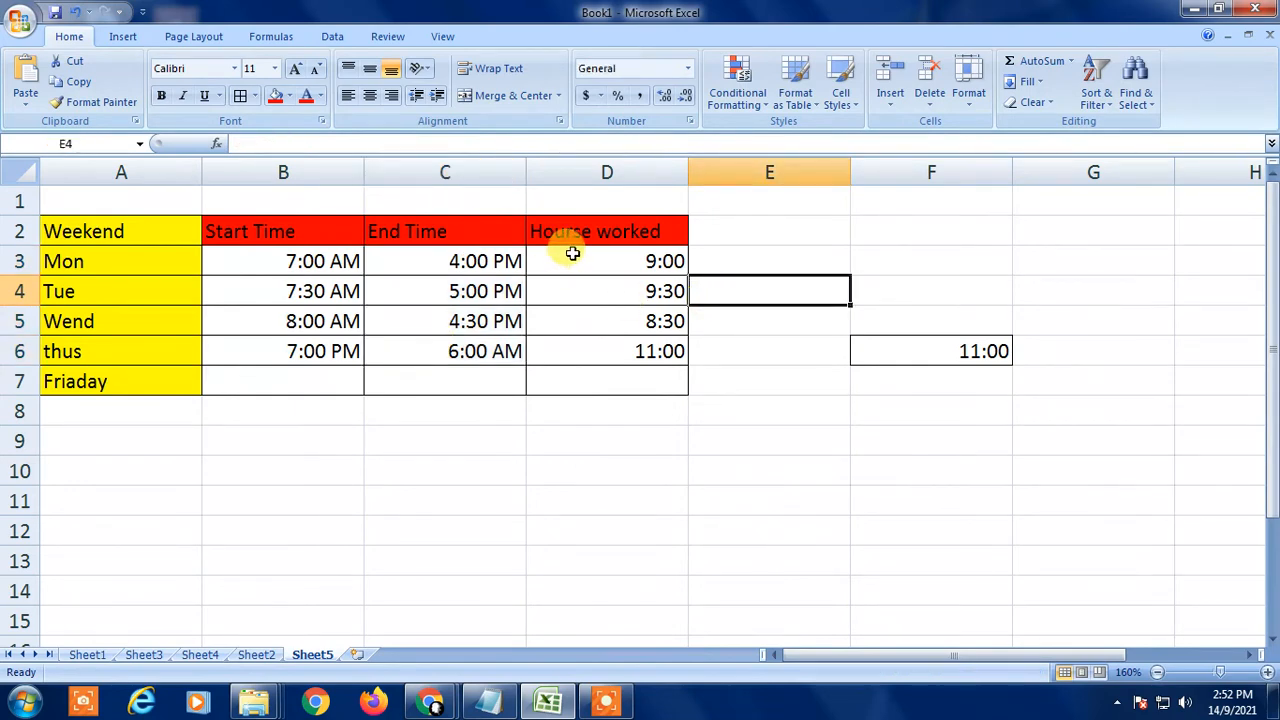
Examine the hours worked in D3:D6, comparing Thursday's overnight formula with the simple subtraction used for the other days.
left_click_drag(572, 254, 580, 311)
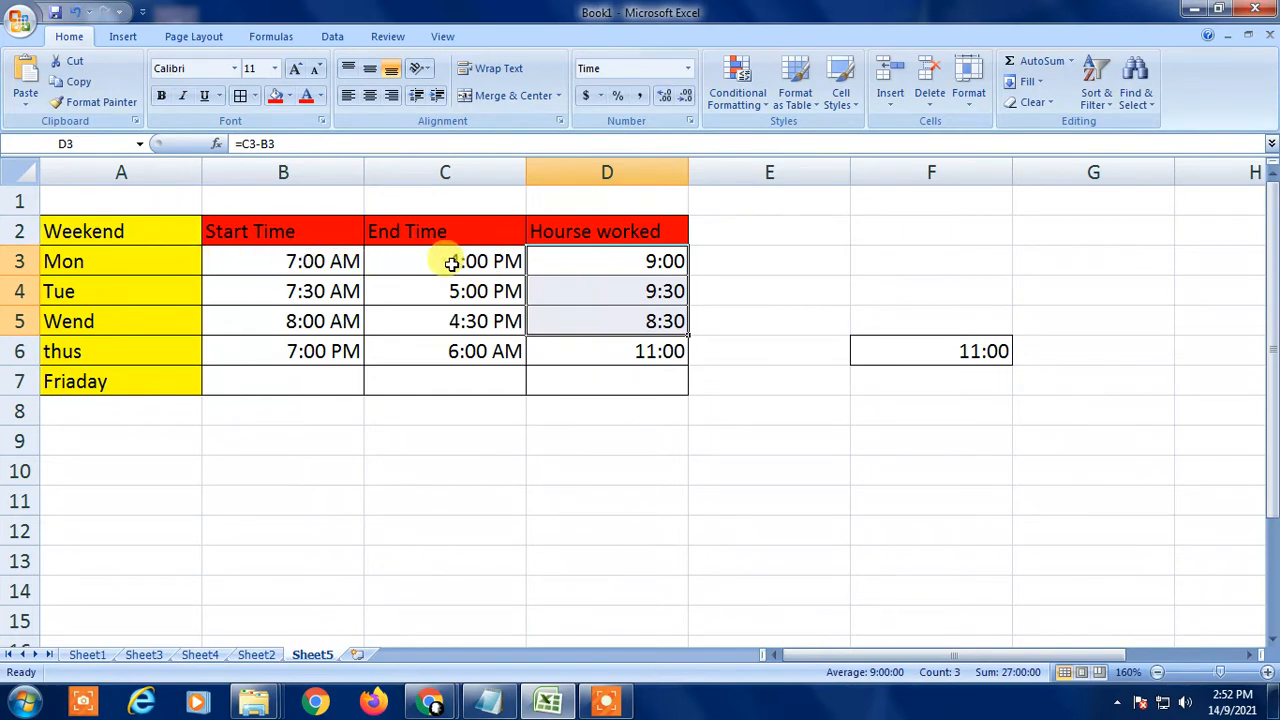
left_click_drag(650, 260, 654, 310)
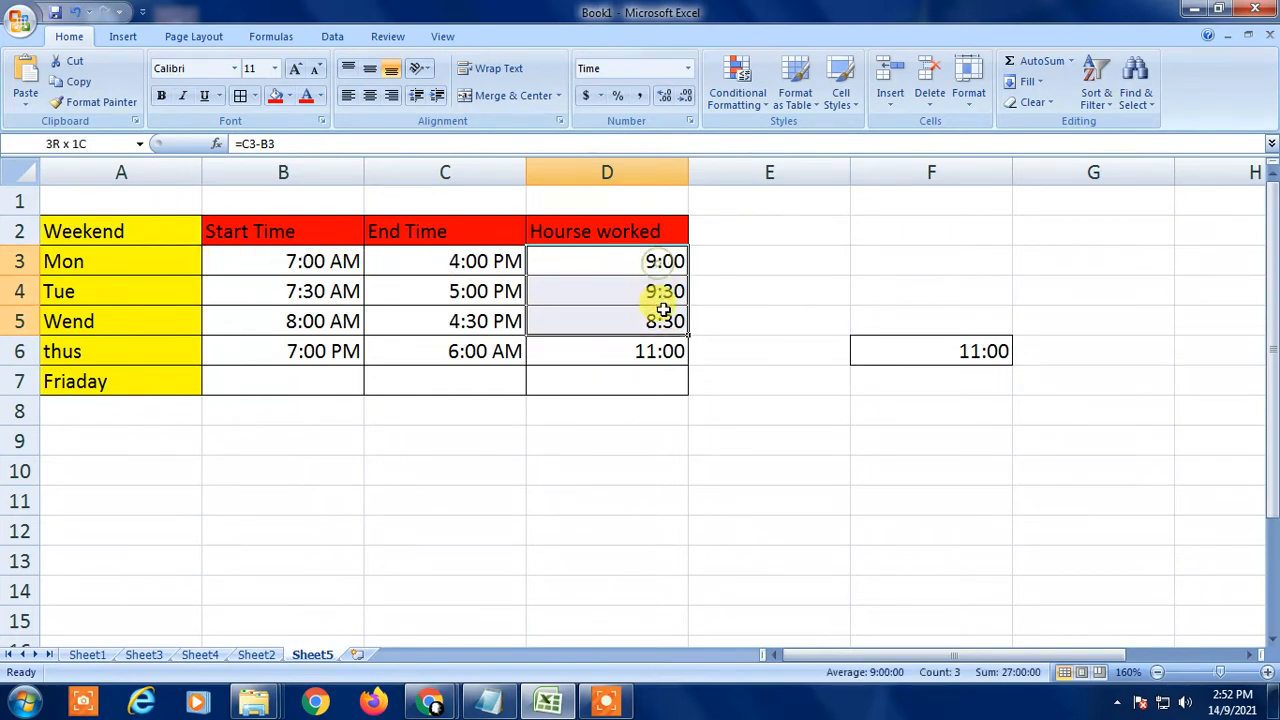
left_click(620, 352)
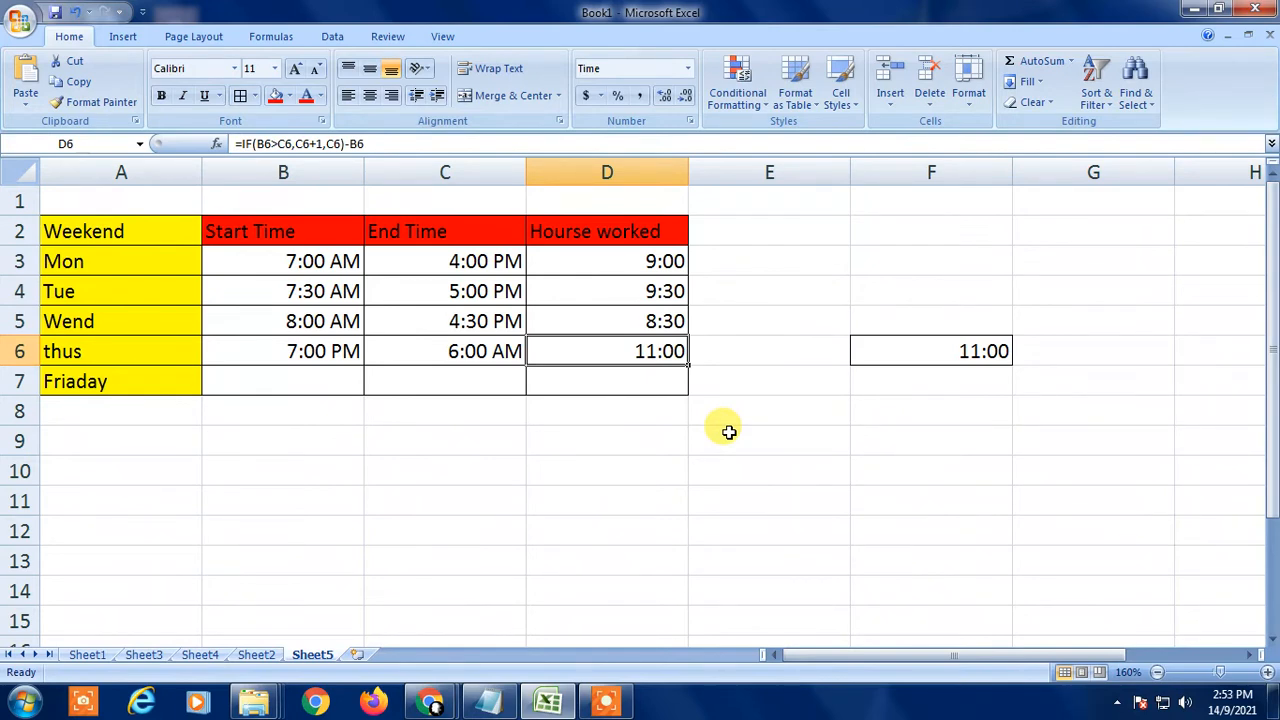
left_click(585, 405)
left_click(605, 356)
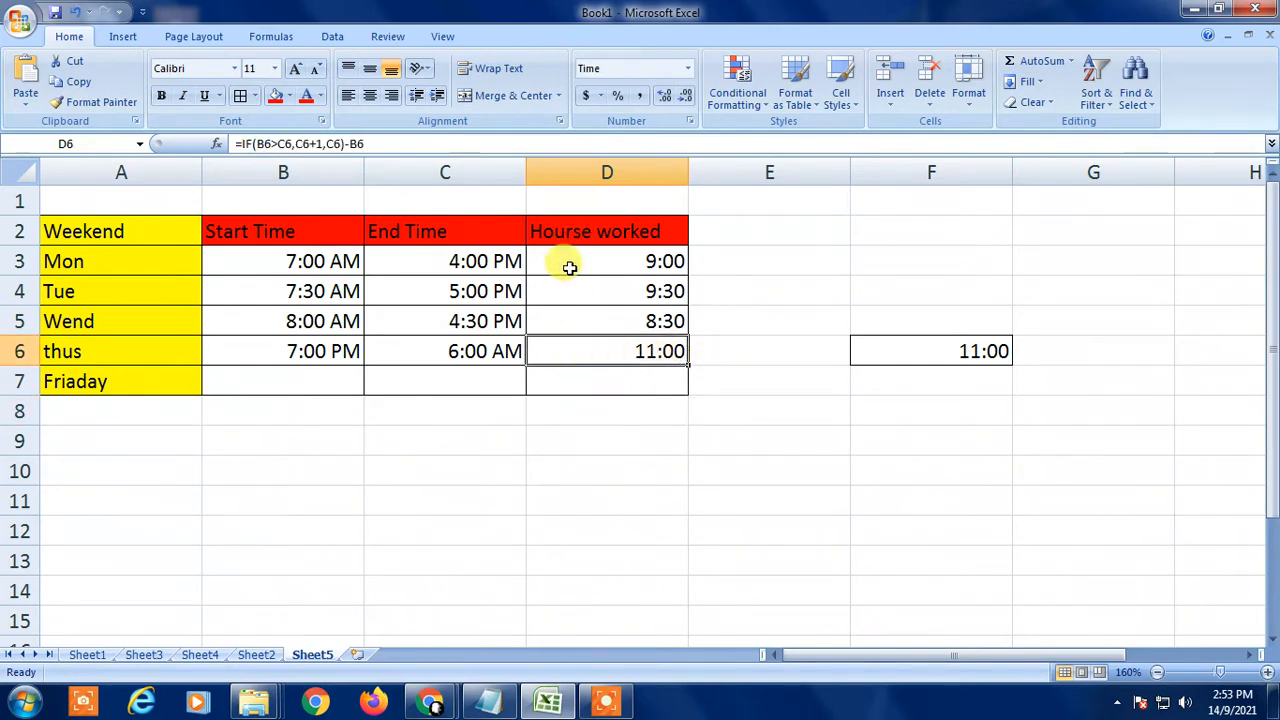
left_click_drag(569, 263, 587, 360)
left_click(397, 346)
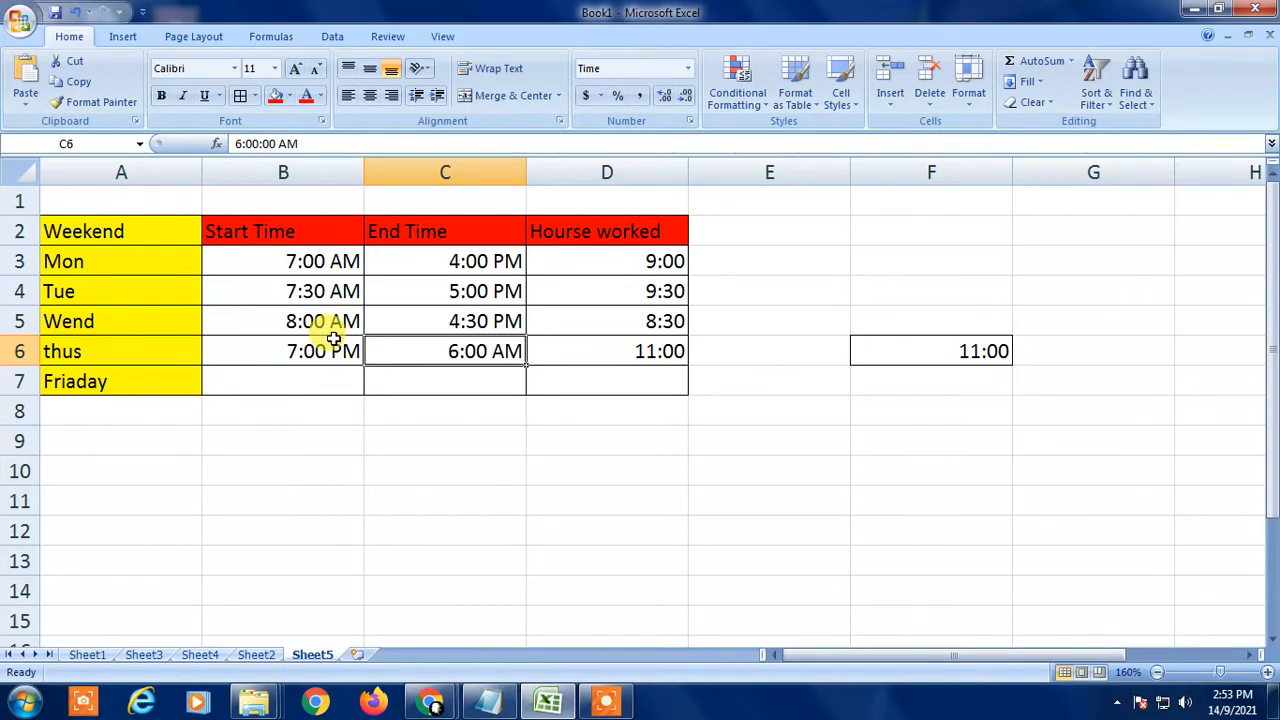
left_click(531, 380)
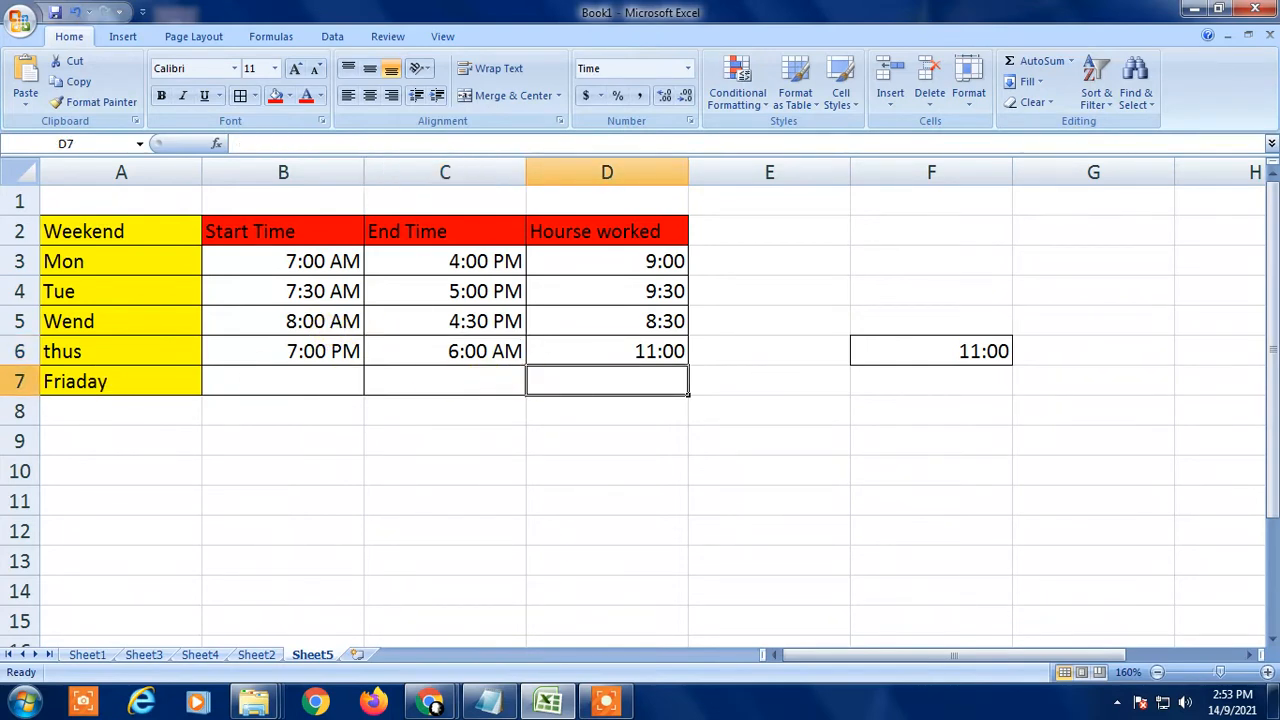
left_click(696, 432)
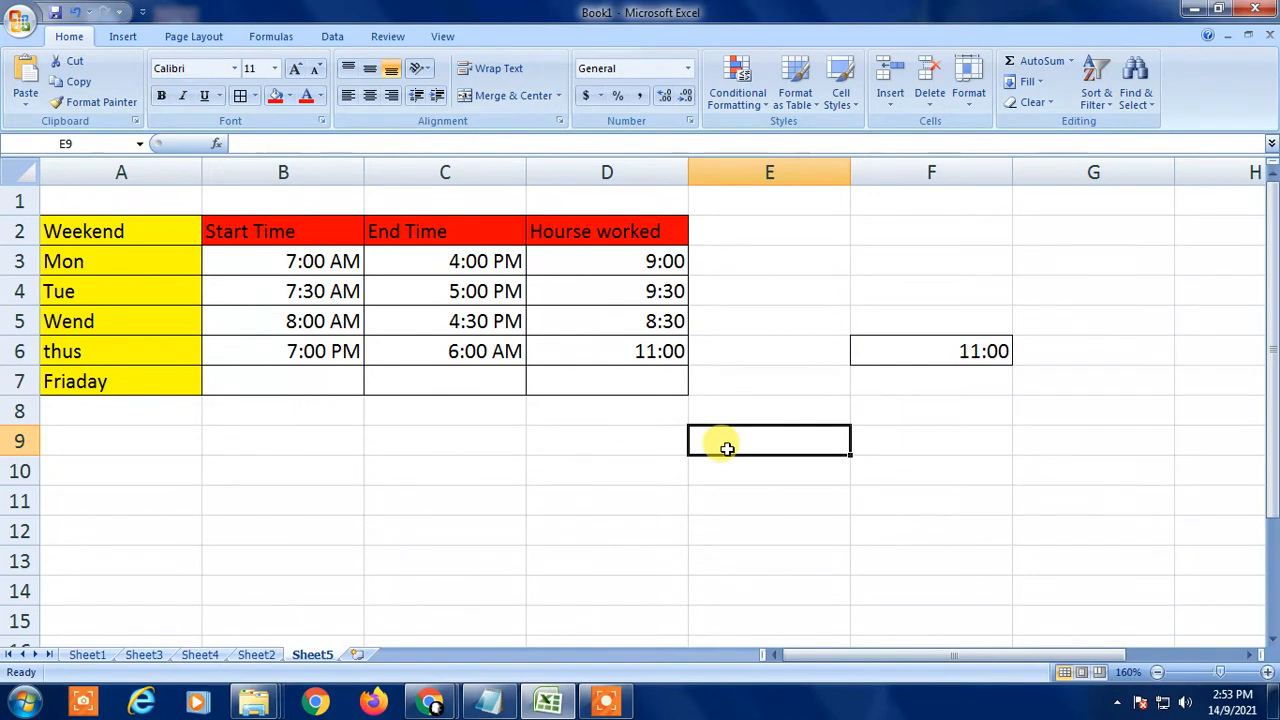
left_click(560, 378)
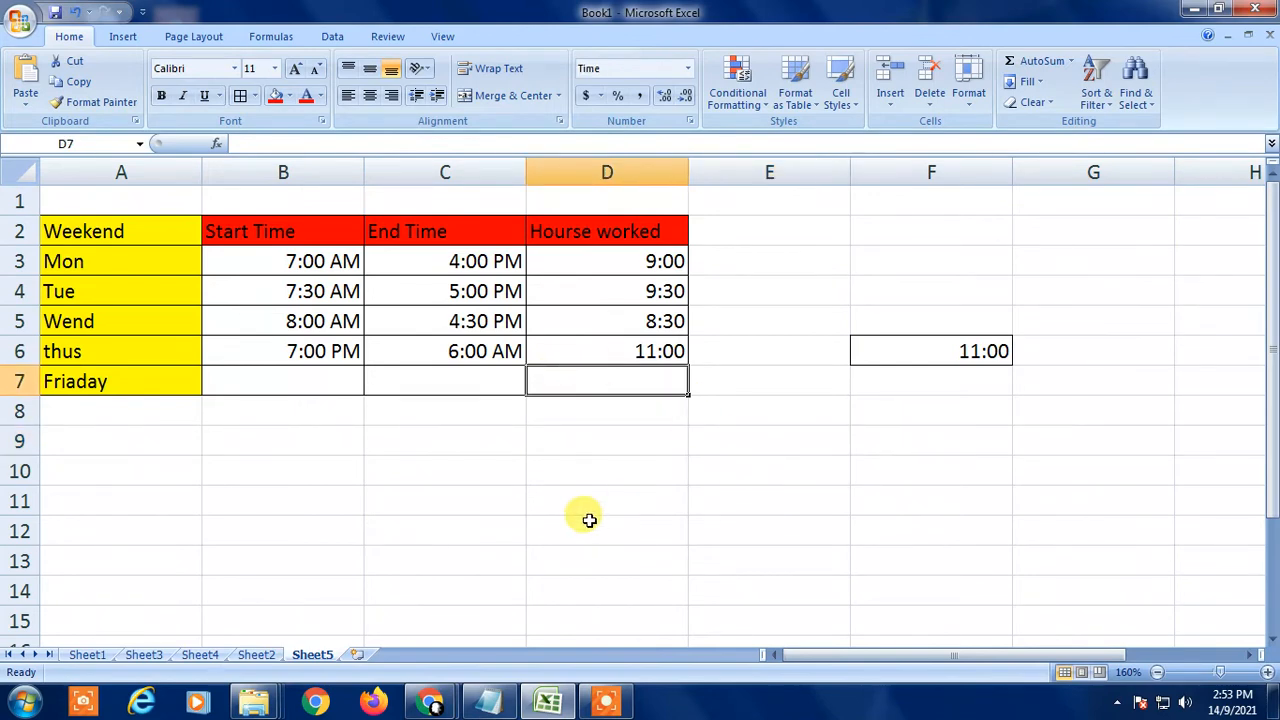
left_click_drag(600, 256, 625, 351)
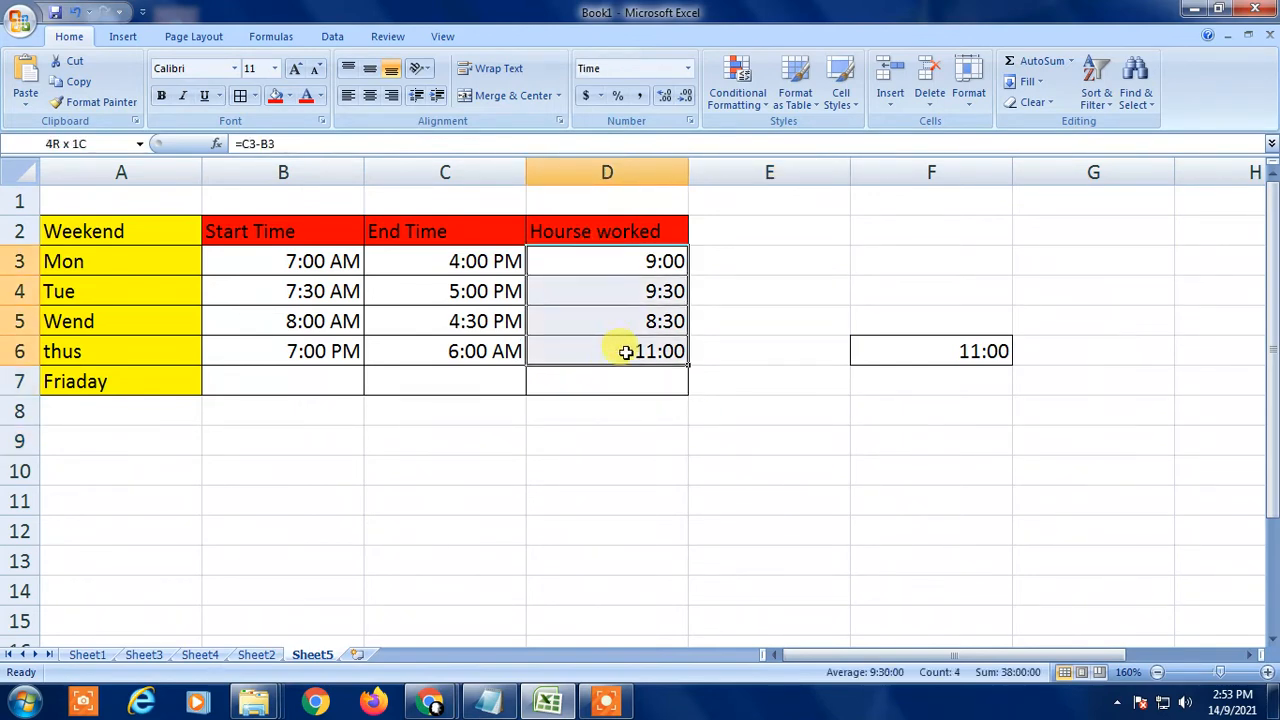
left_click(783, 321)
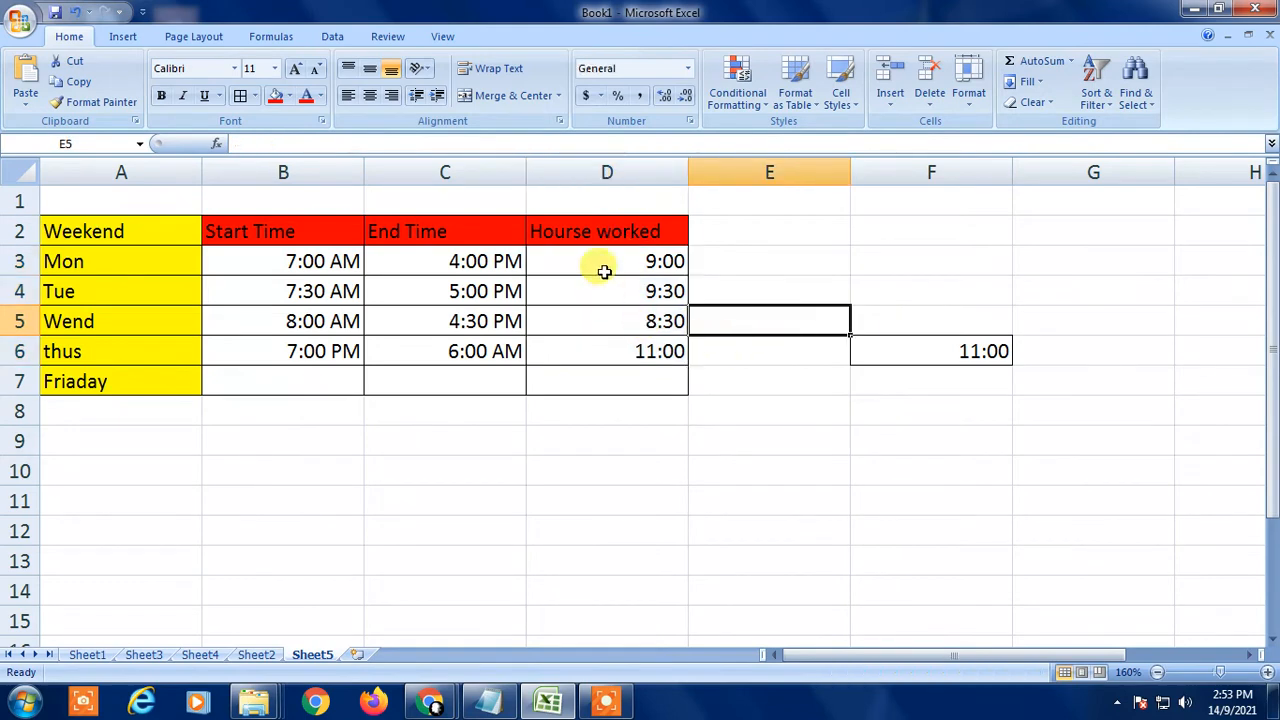
left_click_drag(617, 252, 634, 357)
left_click(794, 271)
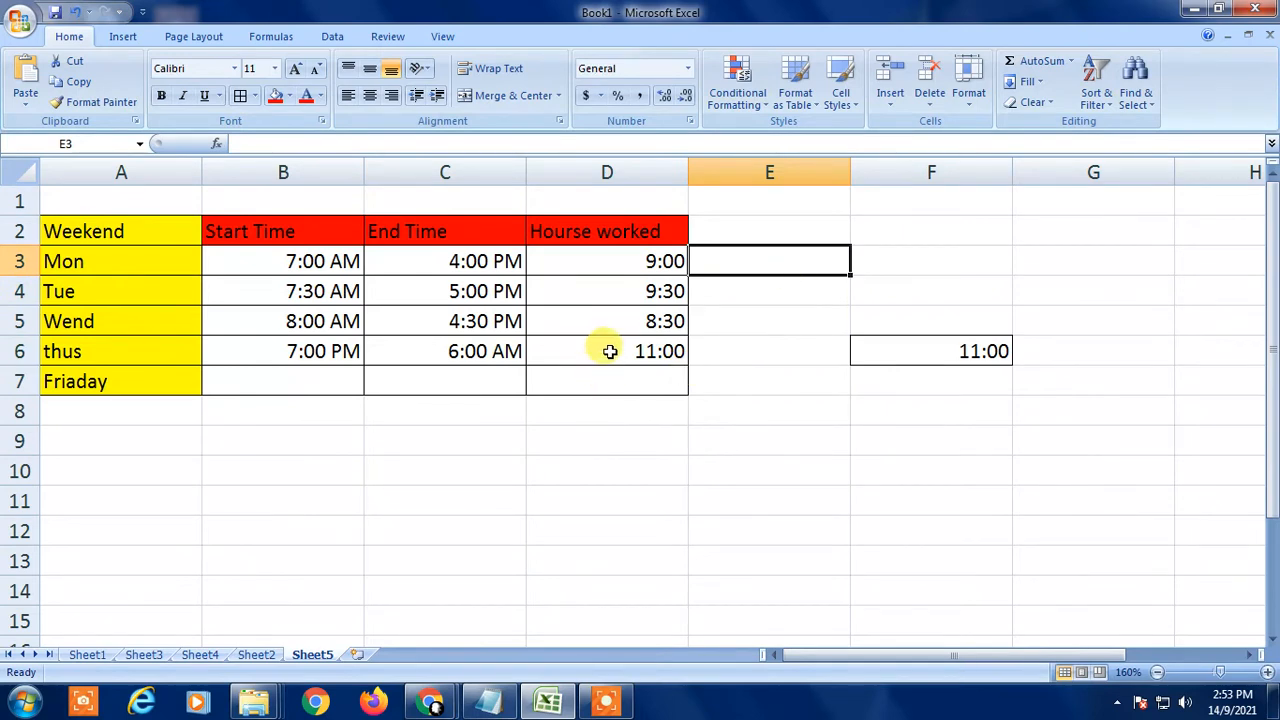
Check which Time number format the start and end times in B3:C6 use, closing the format settings without applying changes.
left_click(383, 266)
left_click_drag(263, 254, 490, 362)
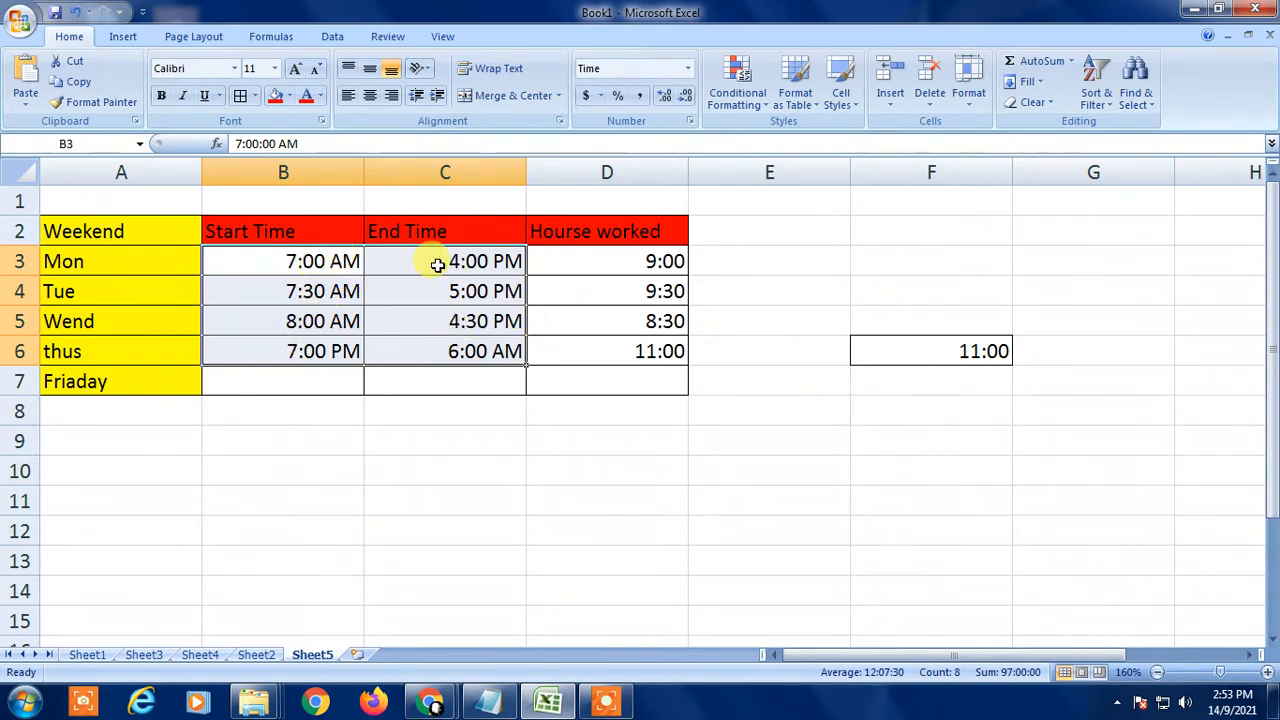
left_click(586, 320)
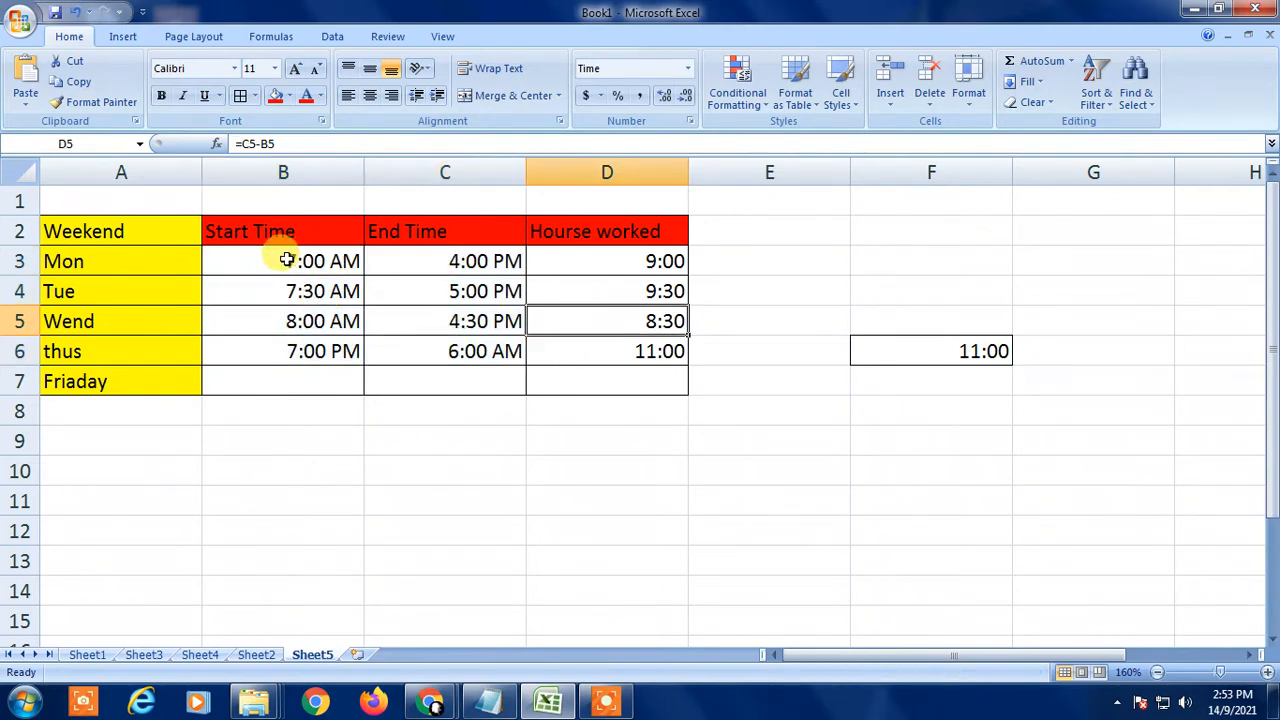
left_click_drag(286, 260, 495, 348)
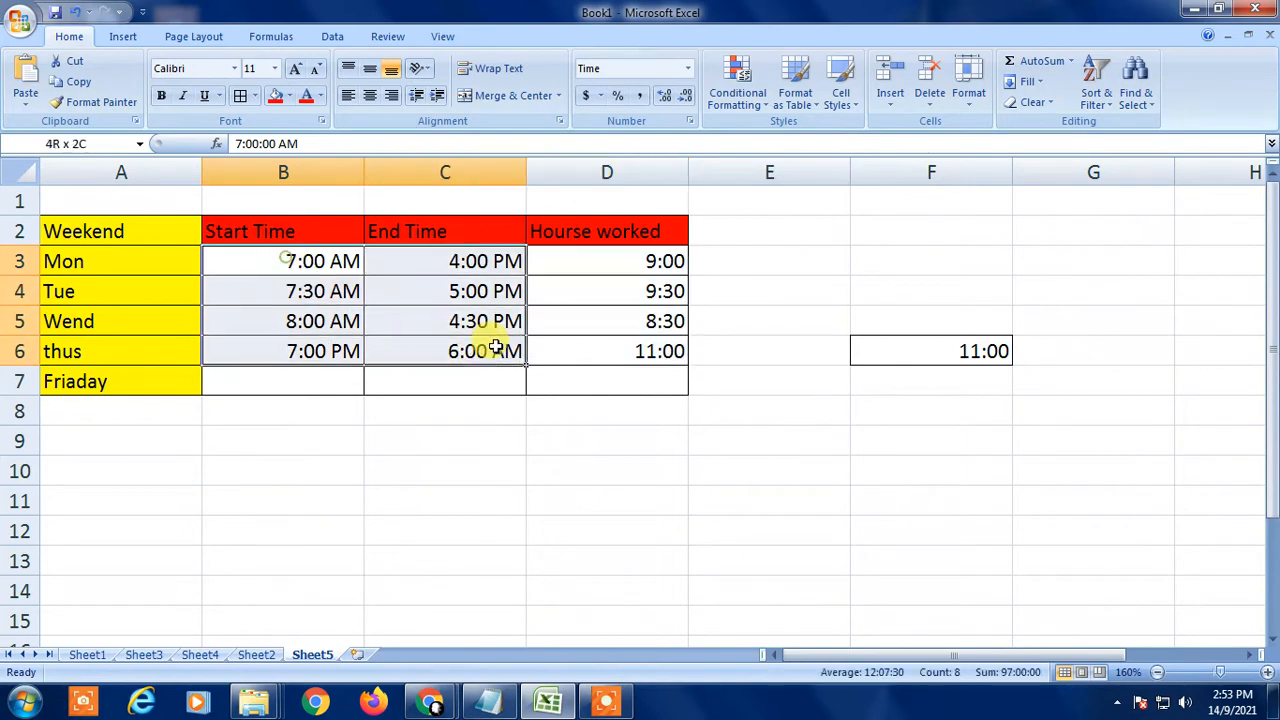
right_click(222, 312)
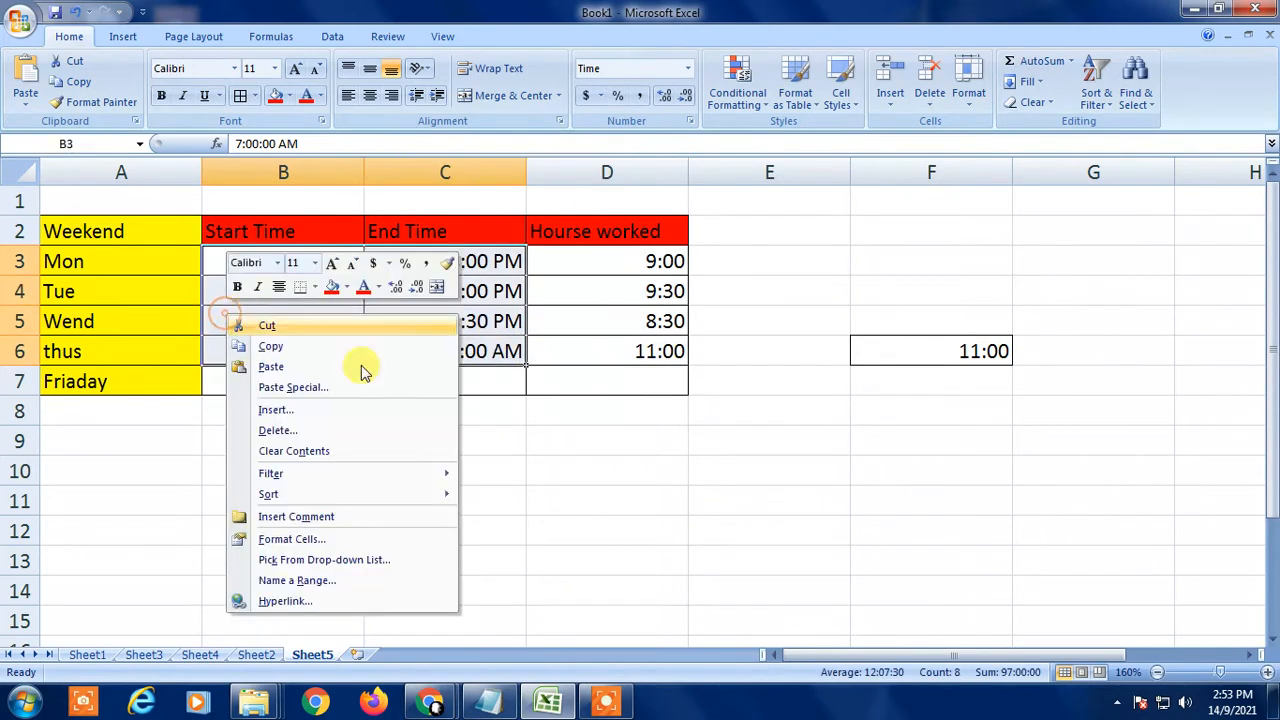
left_click(298, 540)
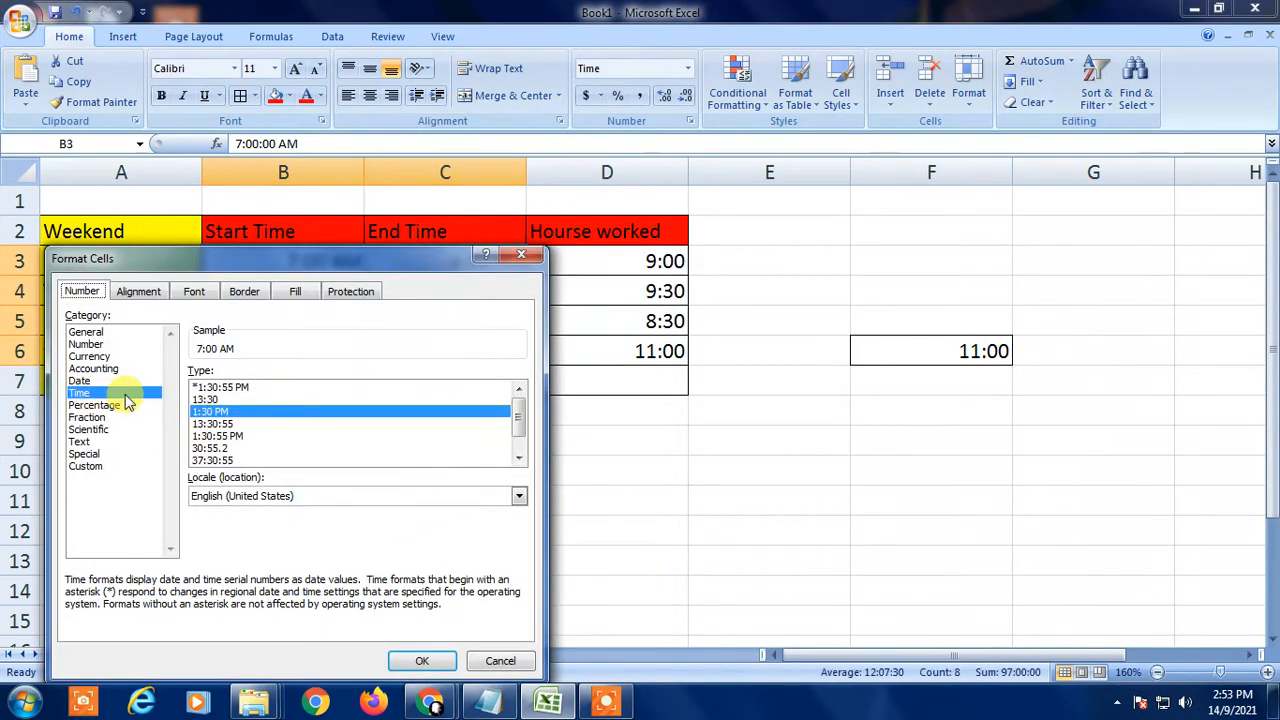
left_click(218, 386)
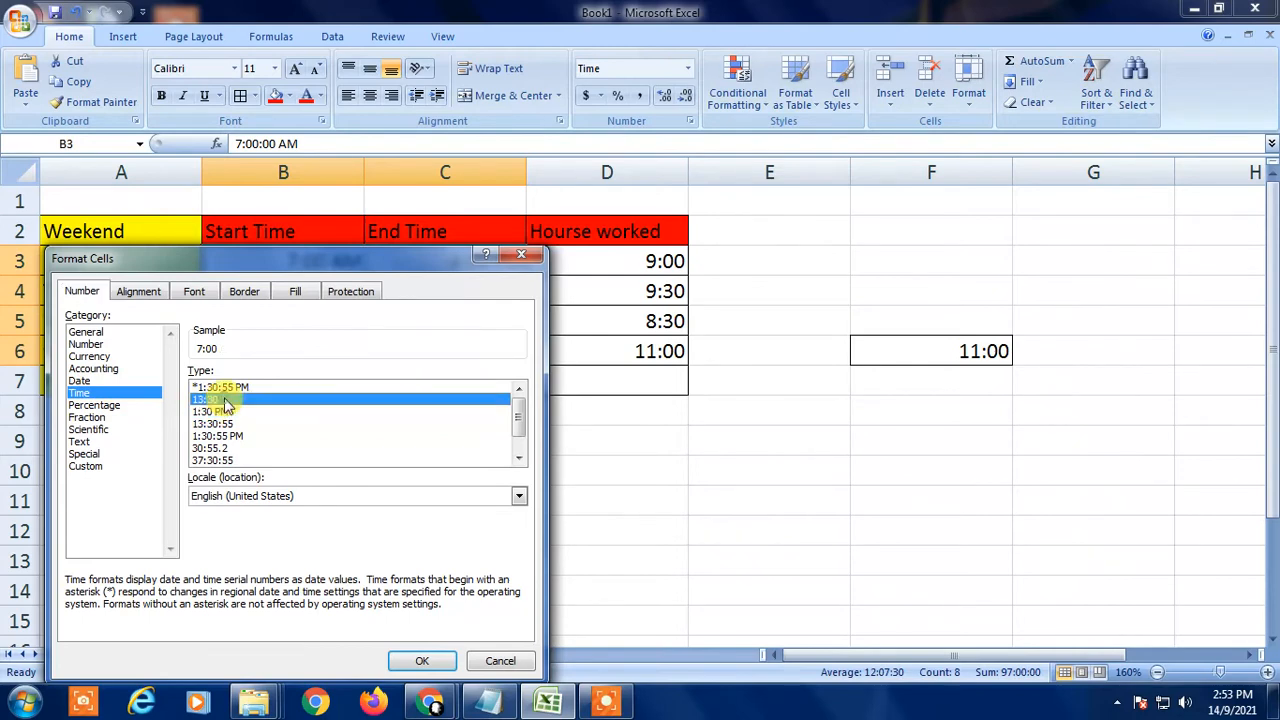
left_click(222, 410)
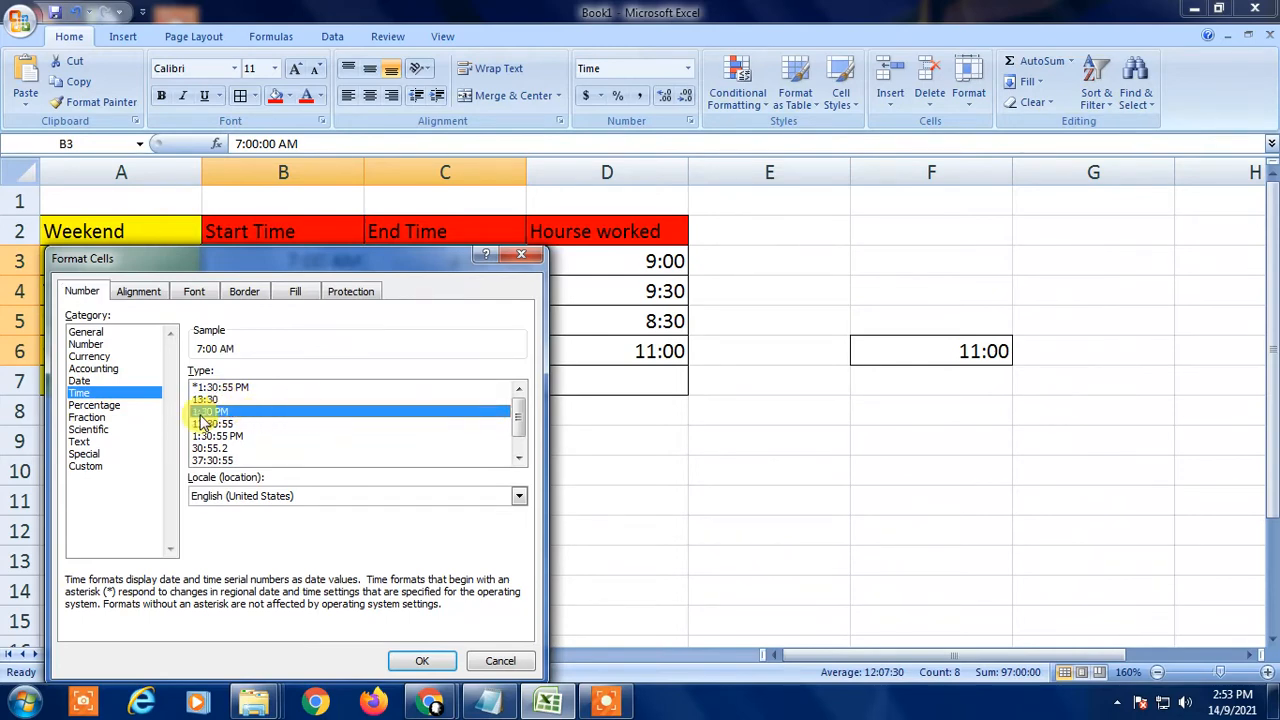
left_click(500, 661)
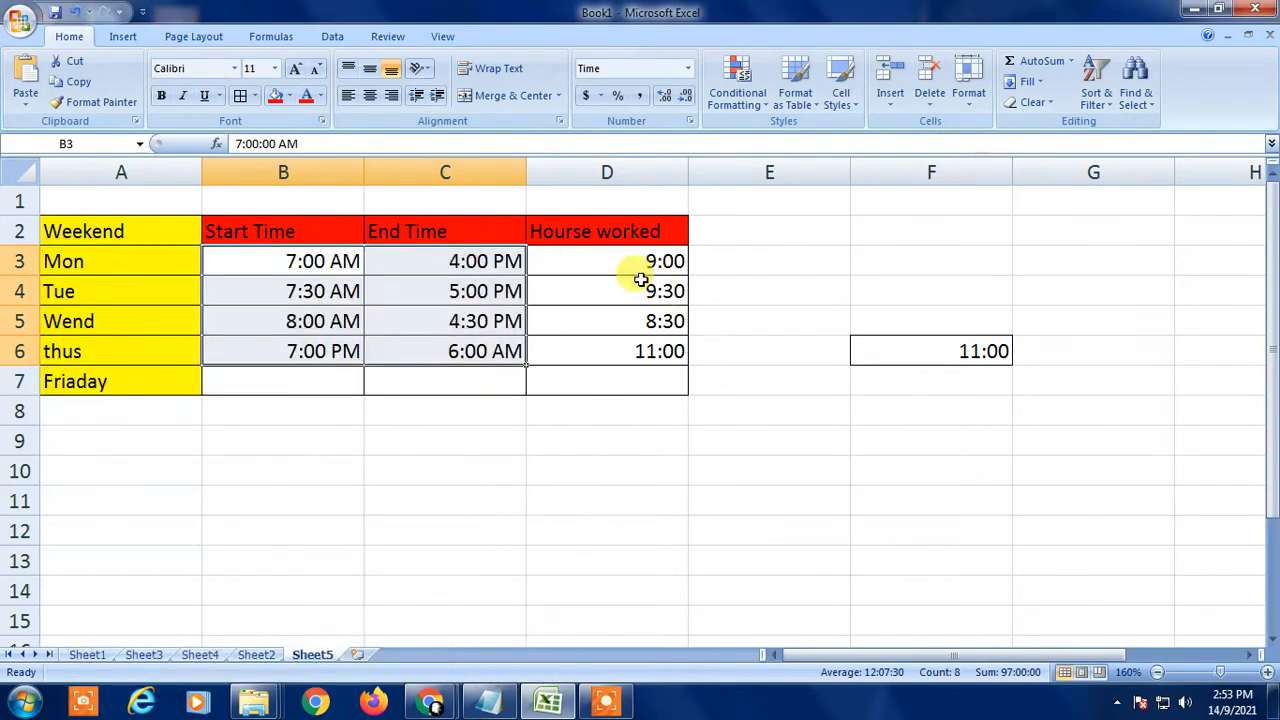
Apply the Time number format of type 13:30 to the hours worked in D3:D6.
left_click_drag(610, 260, 625, 347)
right_click(600, 303)
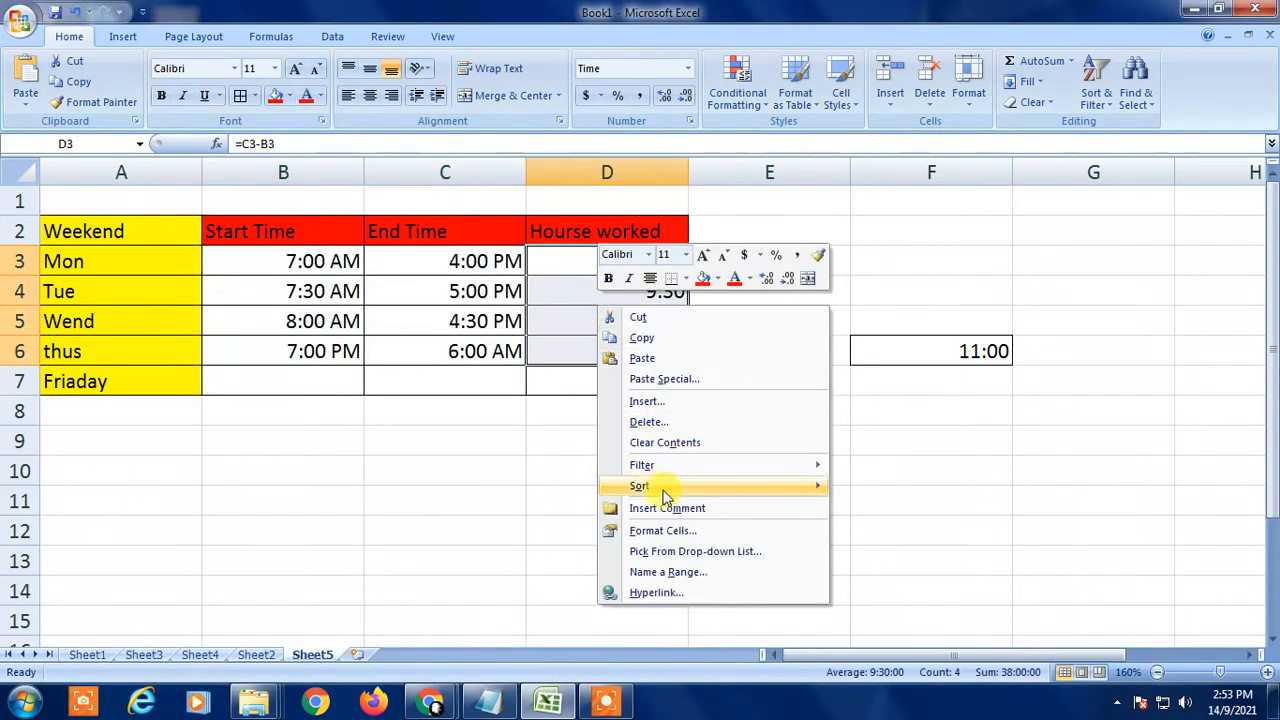
left_click(662, 531)
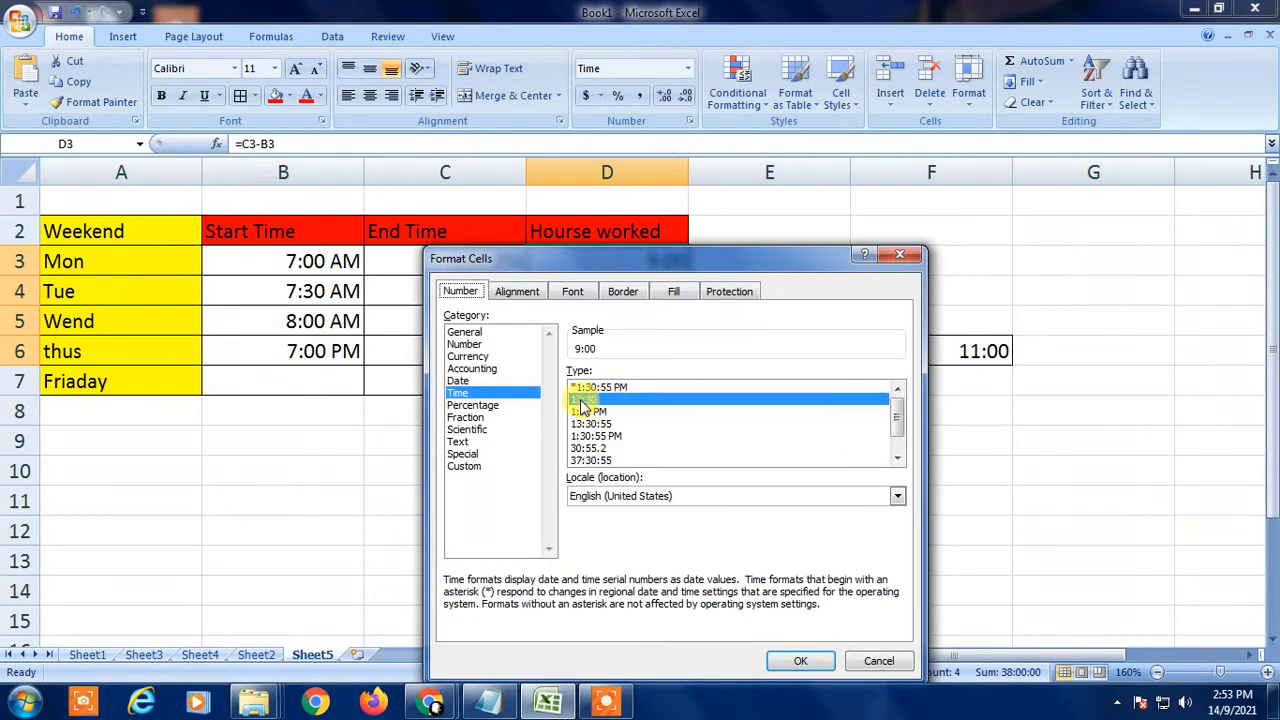
left_click(803, 661)
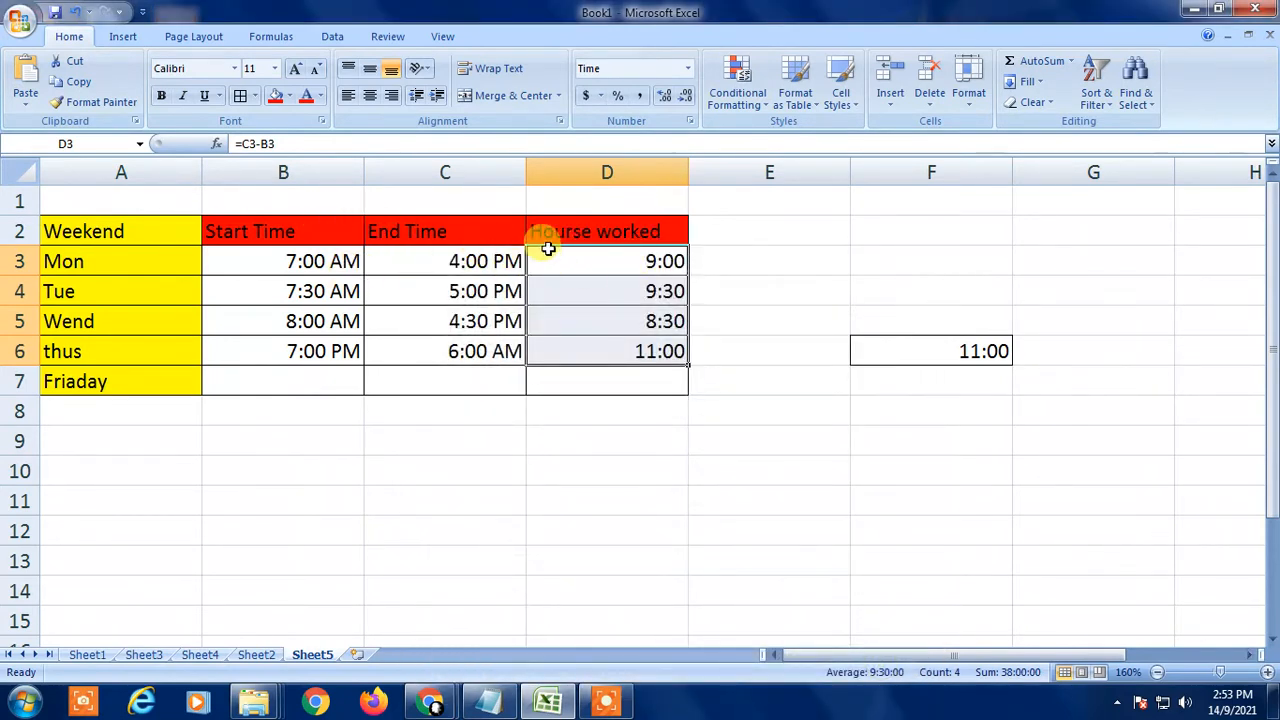
Inspect the formulas behind the Wednesday and Thursday hours worked in D5 and D6.
left_click(634, 322)
left_click(606, 349)
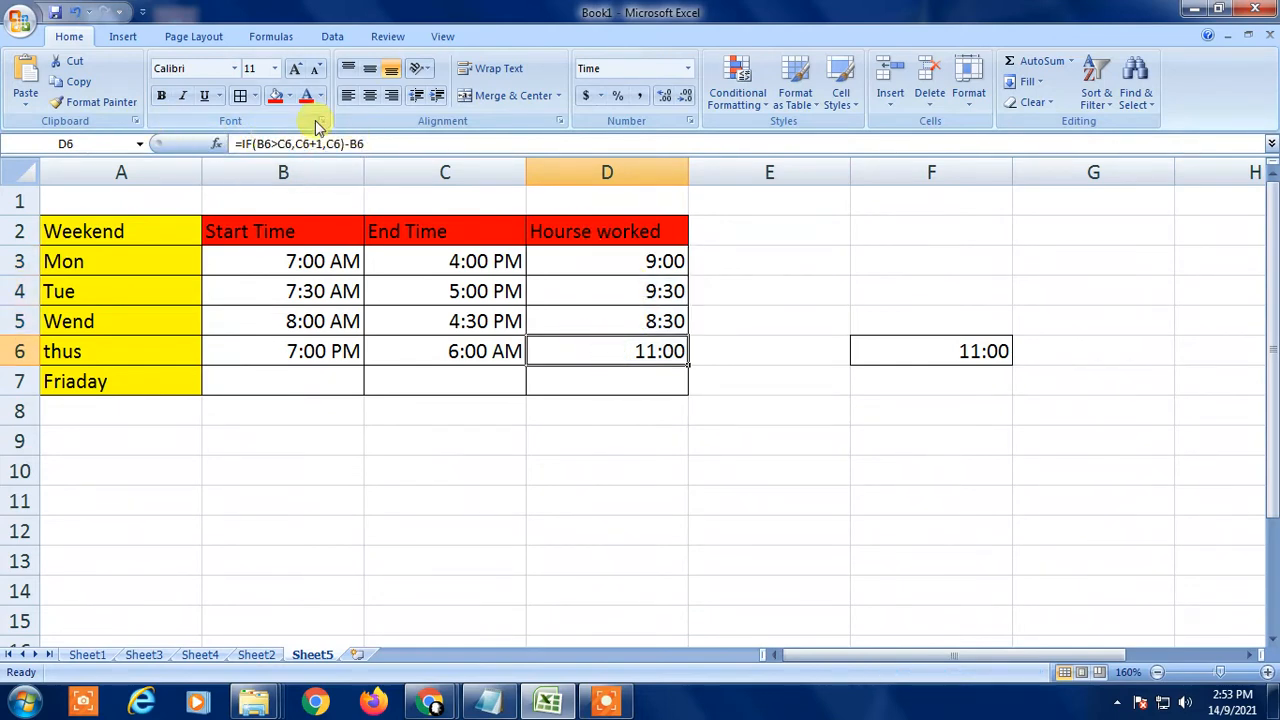
left_click(743, 268)
Total the hours worked in D7 with the formula =SUM(D3:D6).
left_click(580, 377)
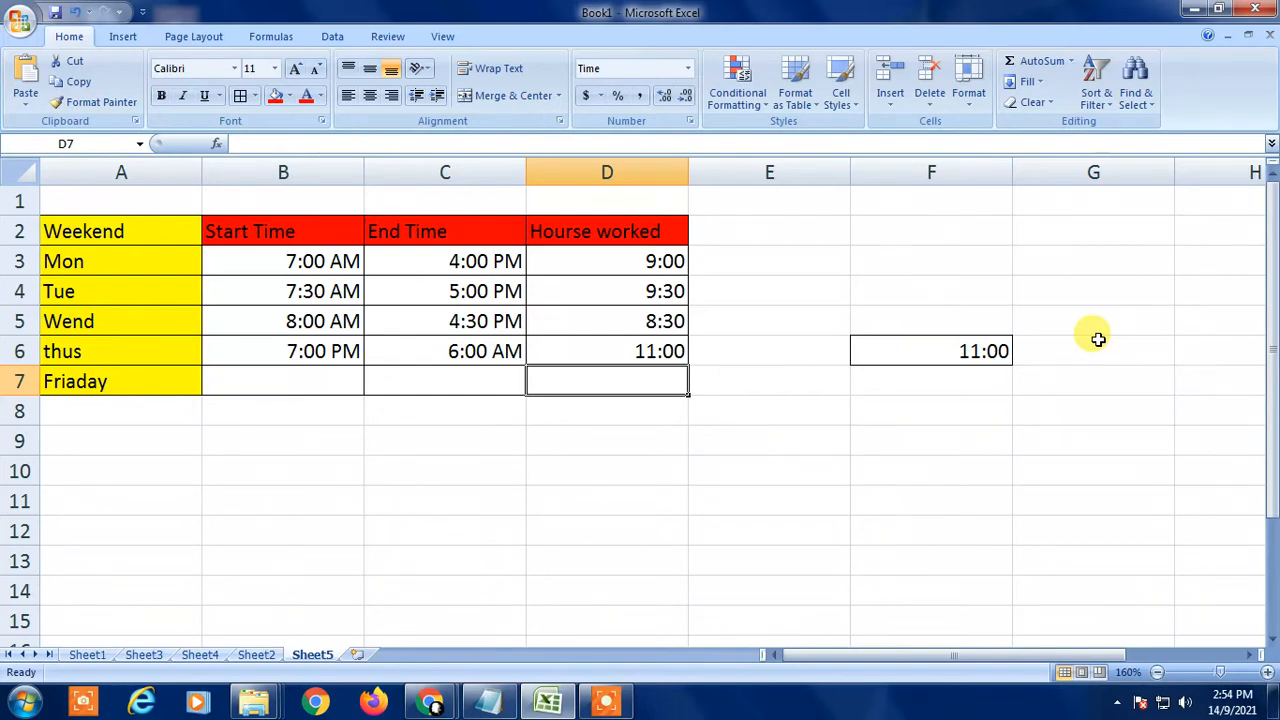
type("=")
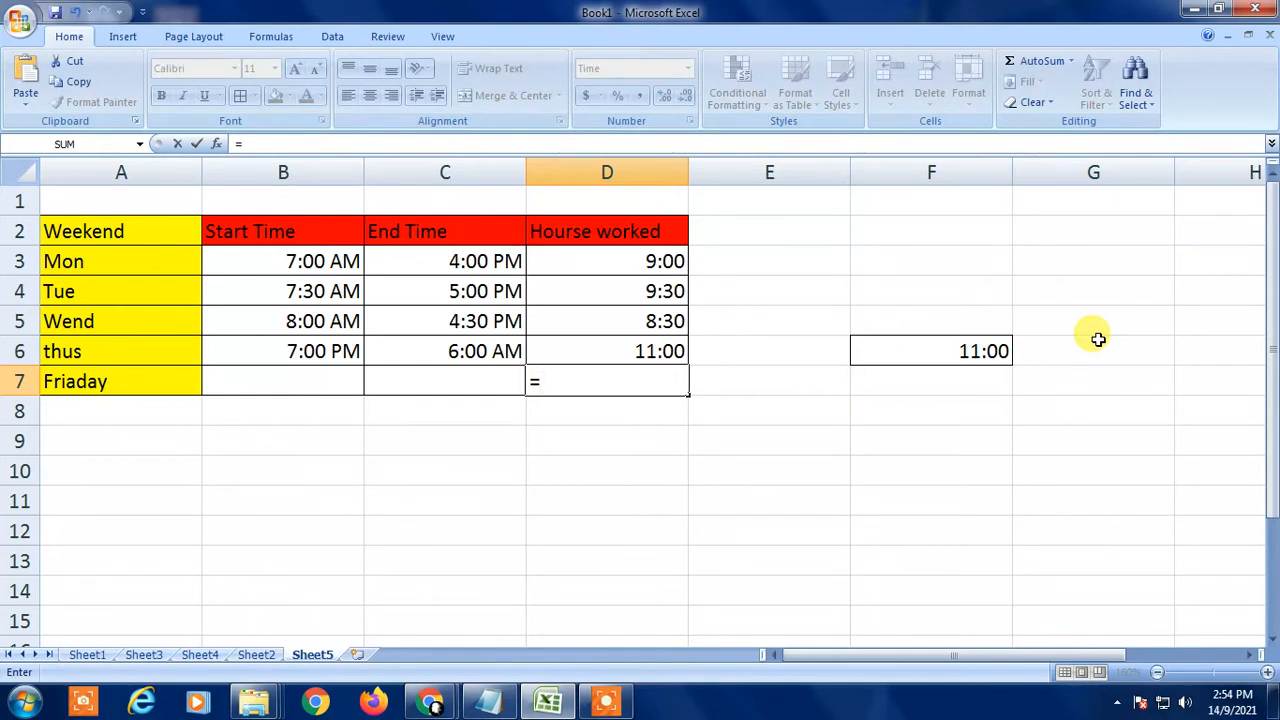
type("su")
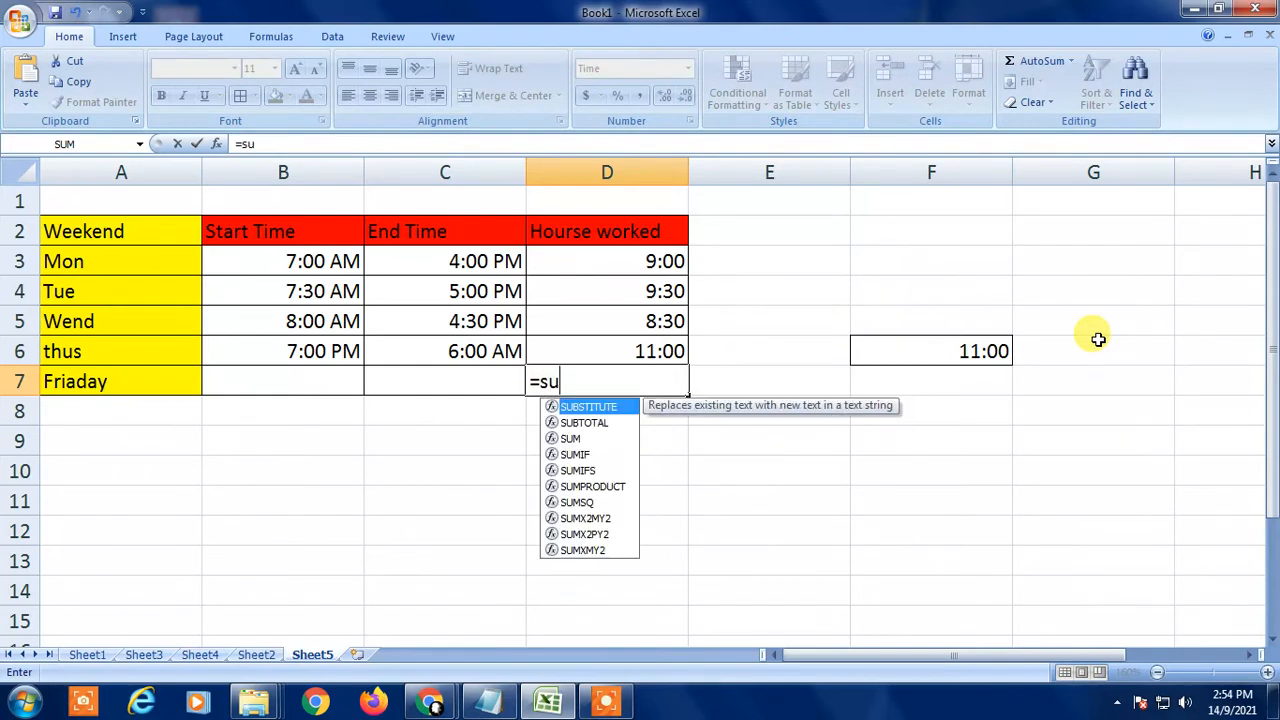
type("m")
key("Tab")
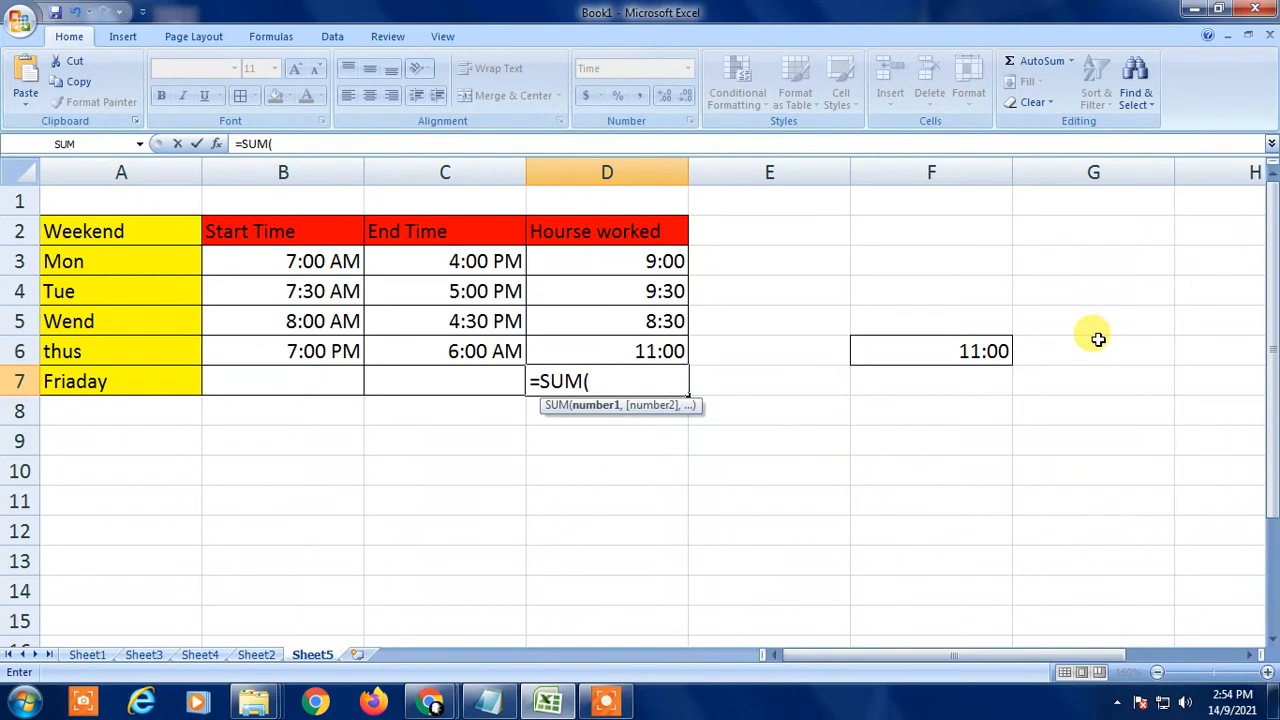
key("Up")
key("Up")
key("Up")
key("Up")
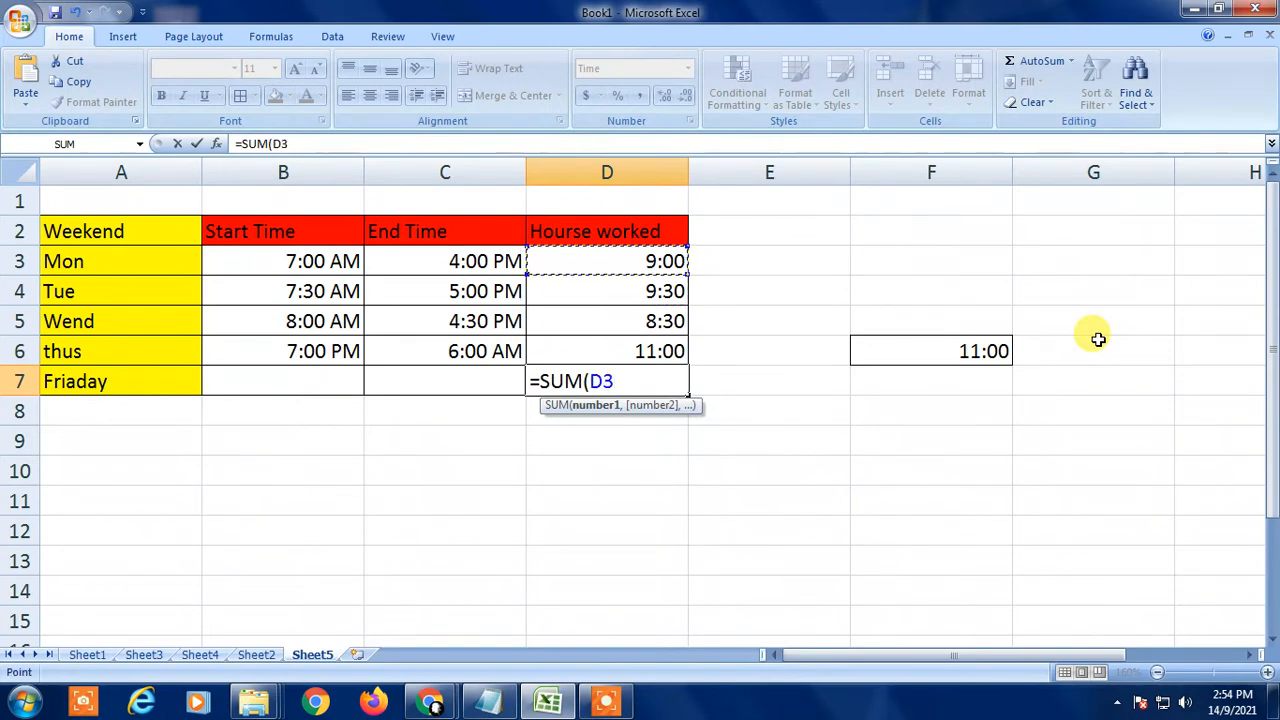
key("shift+Down")
key("shift+Down")
key("shift+Down")
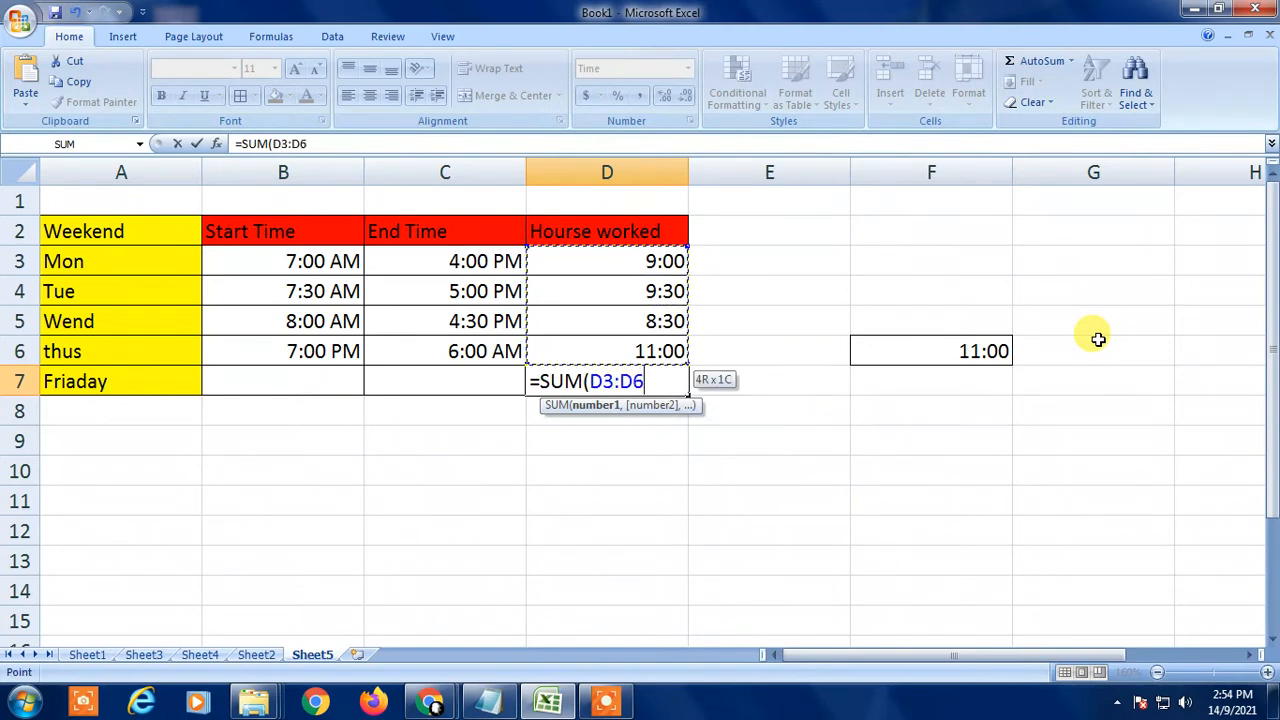
type(")")
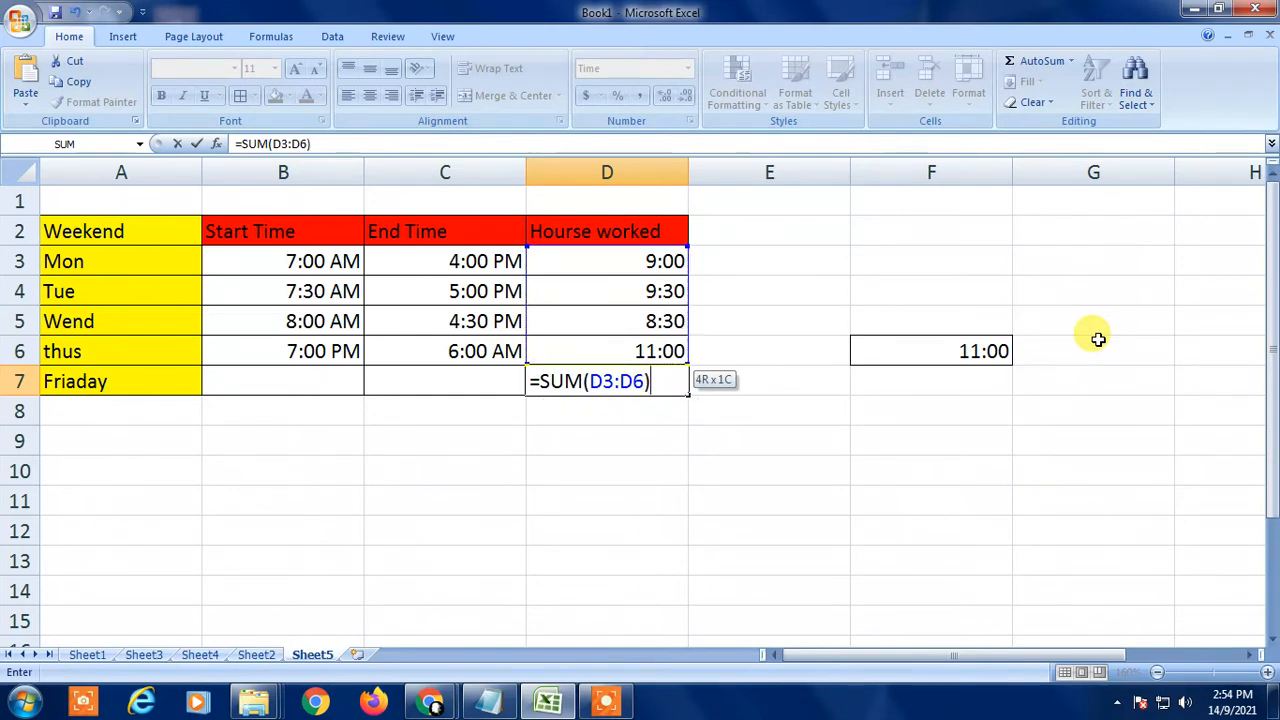
key("Return")
key("Up")
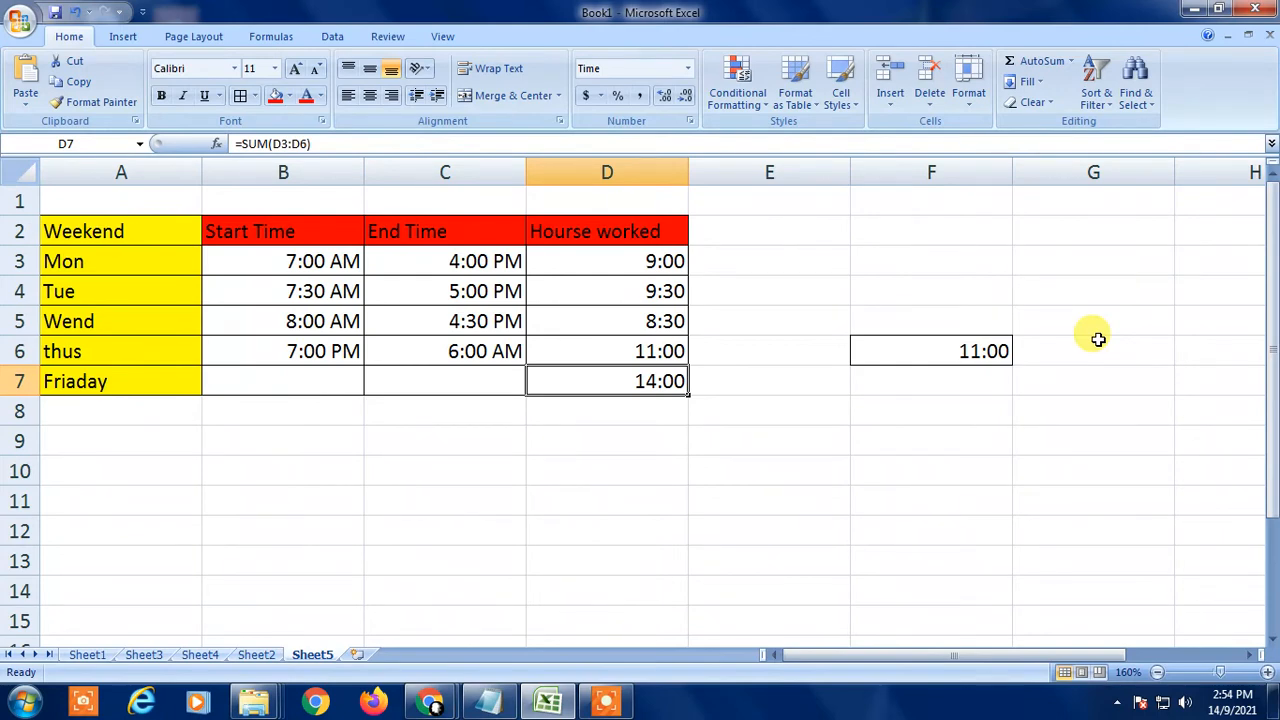
Compare the daily hours worked in D3:D6 with the total in D7.
key("Up")
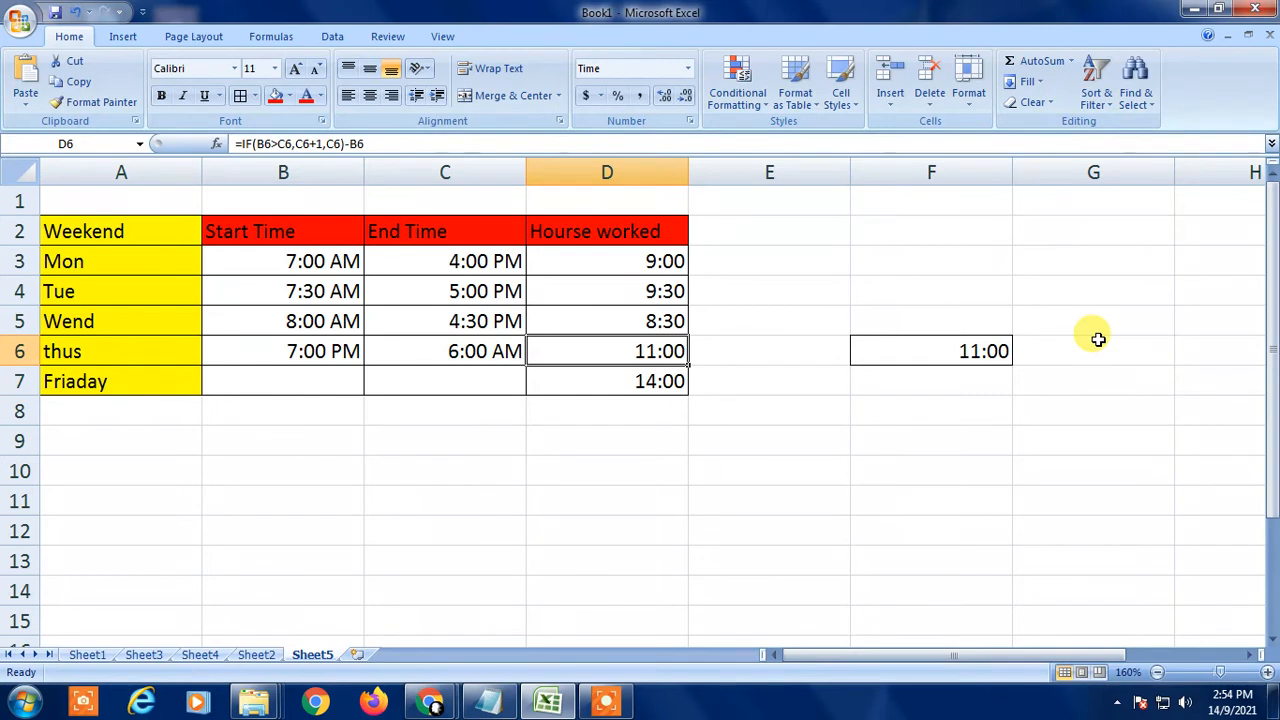
key("Up")
key("Up")
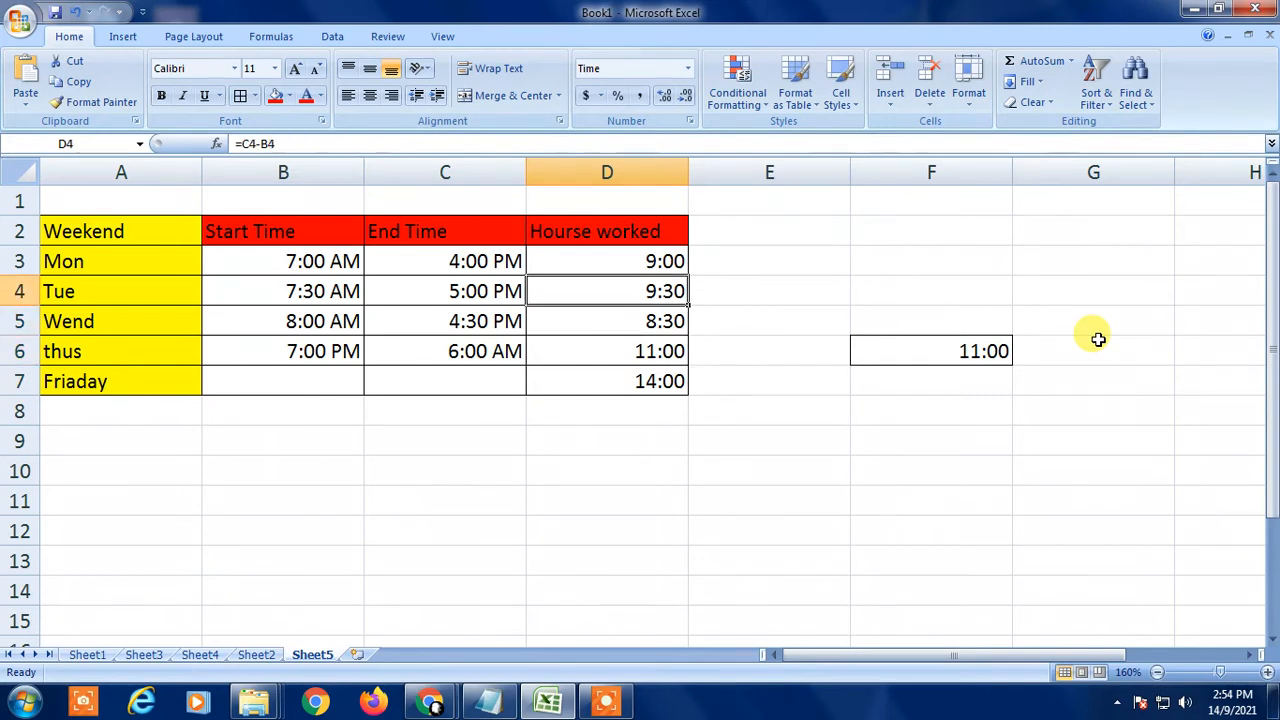
key("Up")
key("Down")
key("Down")
key("Down")
key("Down")
key("Left")
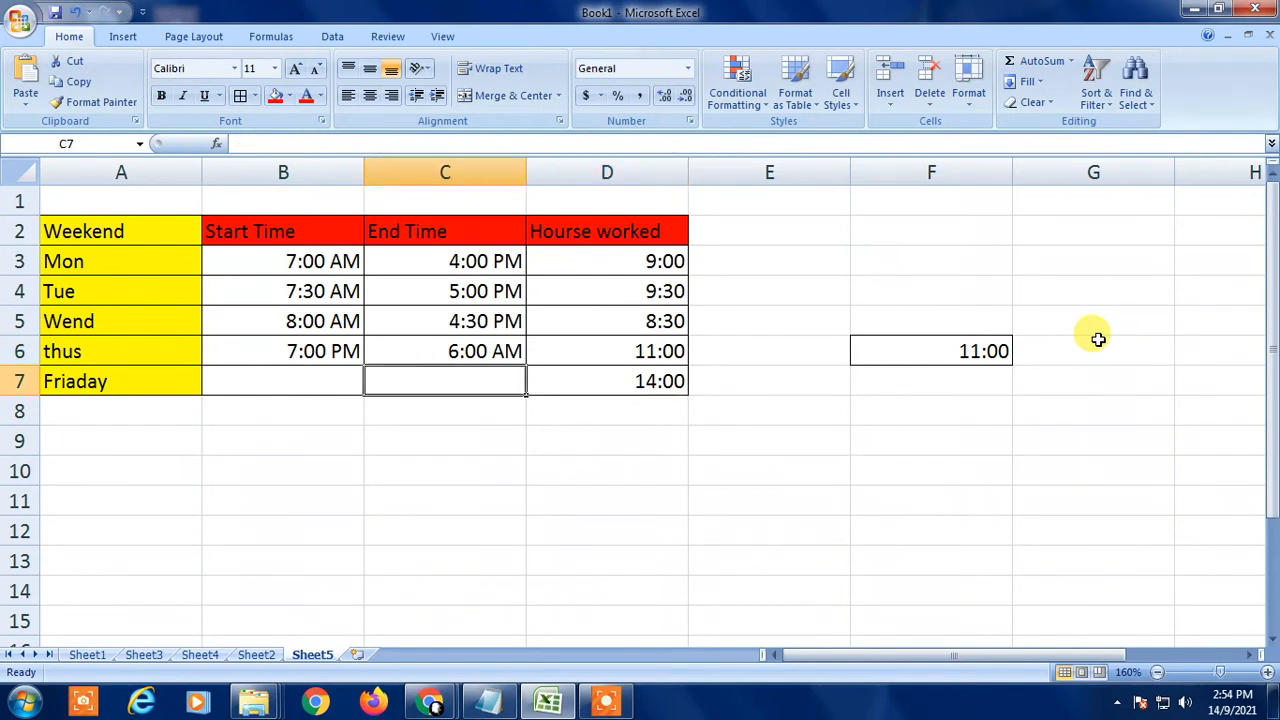
key("Right")
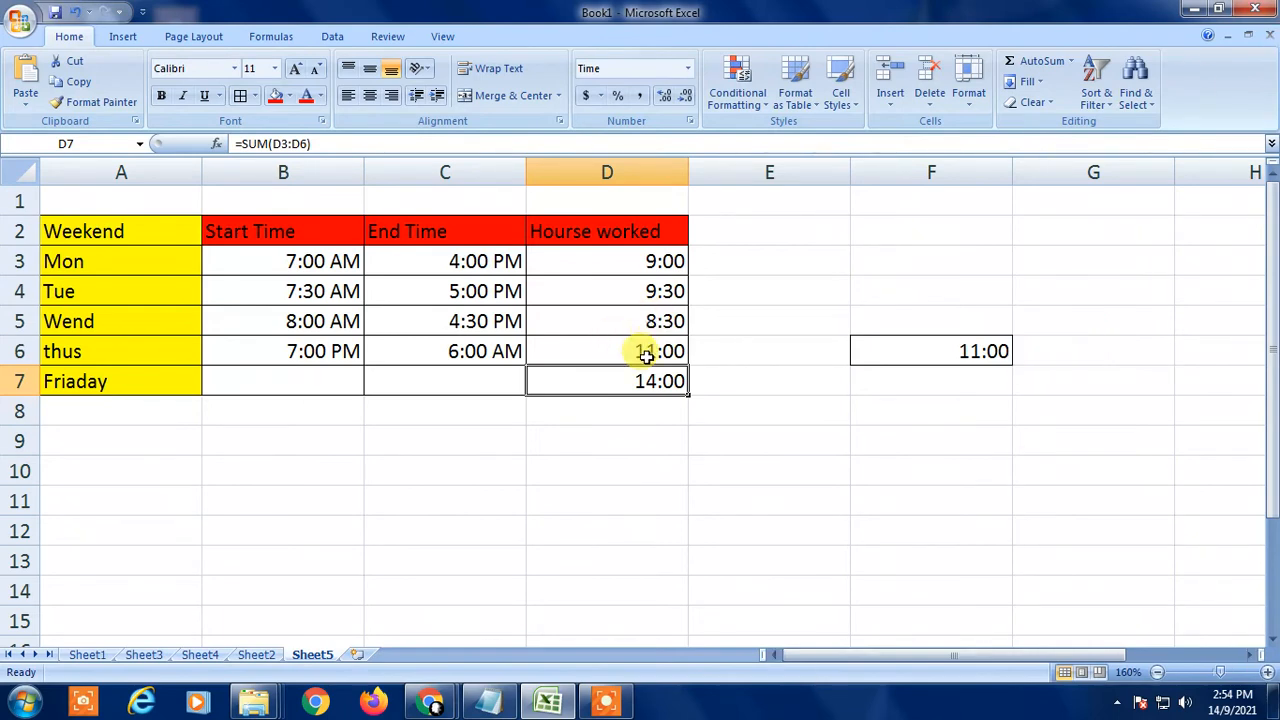
Try to apply the custom number format mm:ss to the total in D7.
right_click(596, 382)
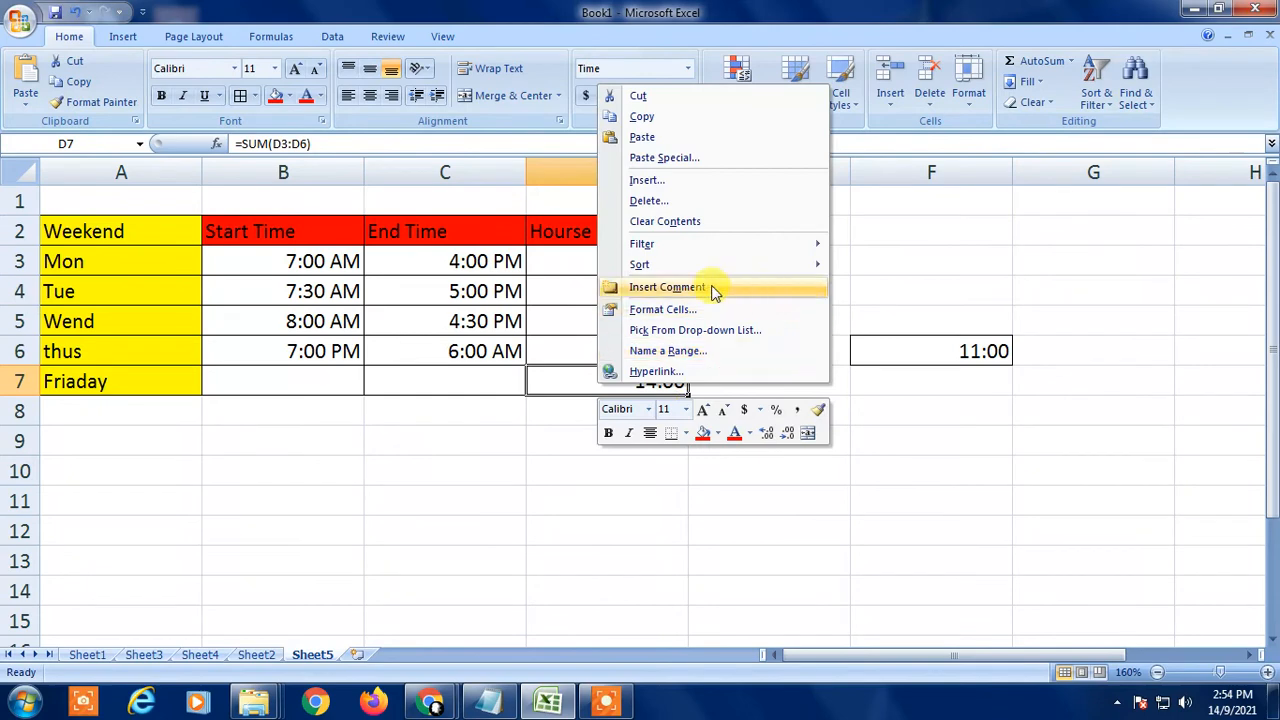
left_click(688, 312)
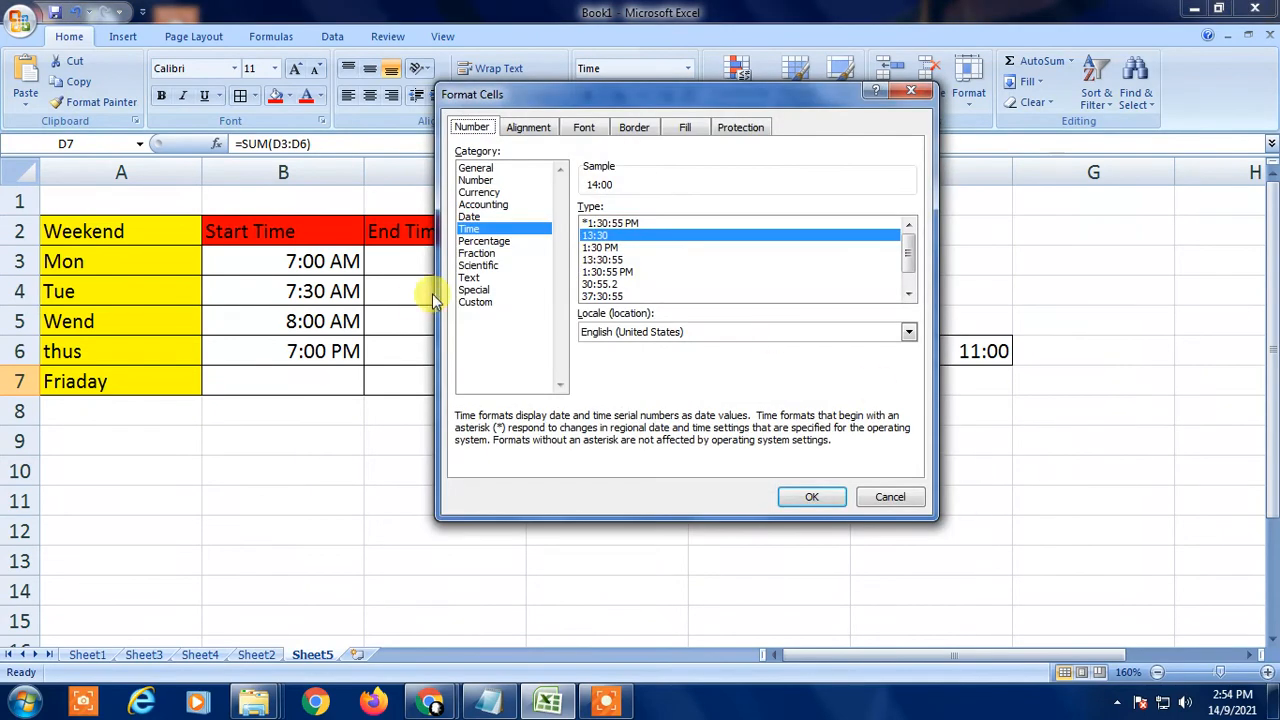
left_click(475, 302)
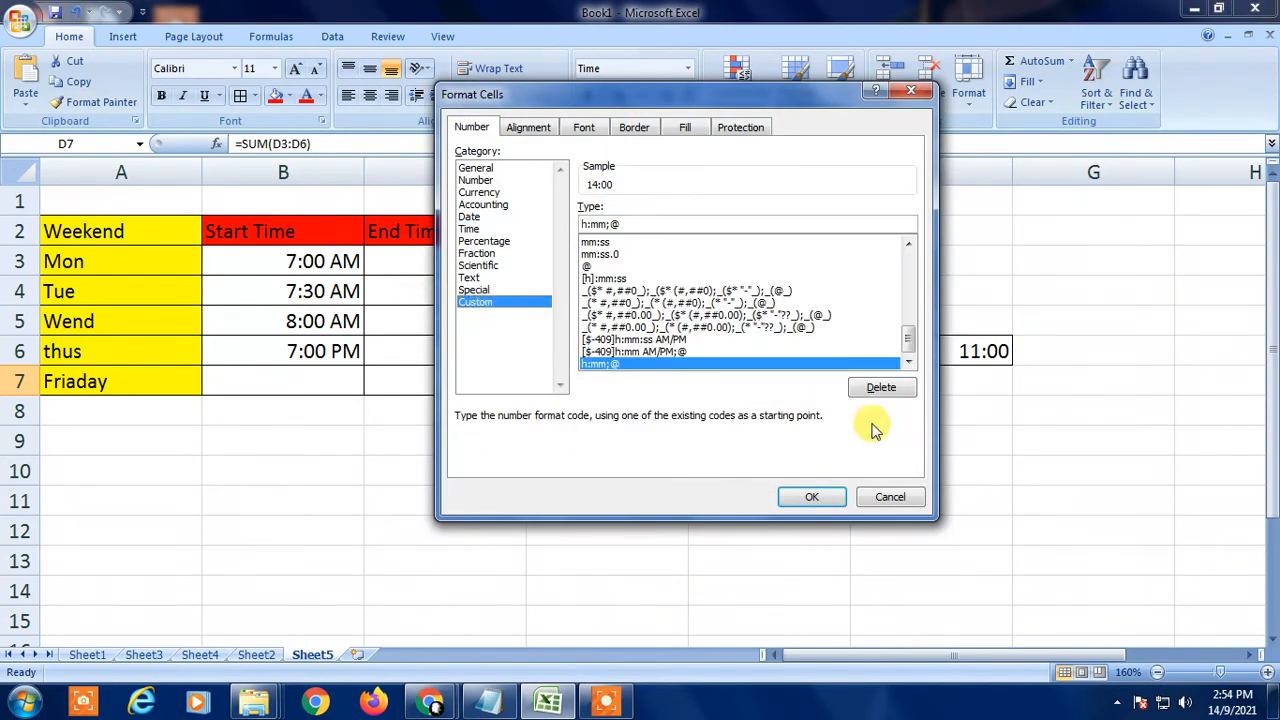
left_click(597, 255)
left_click(596, 242)
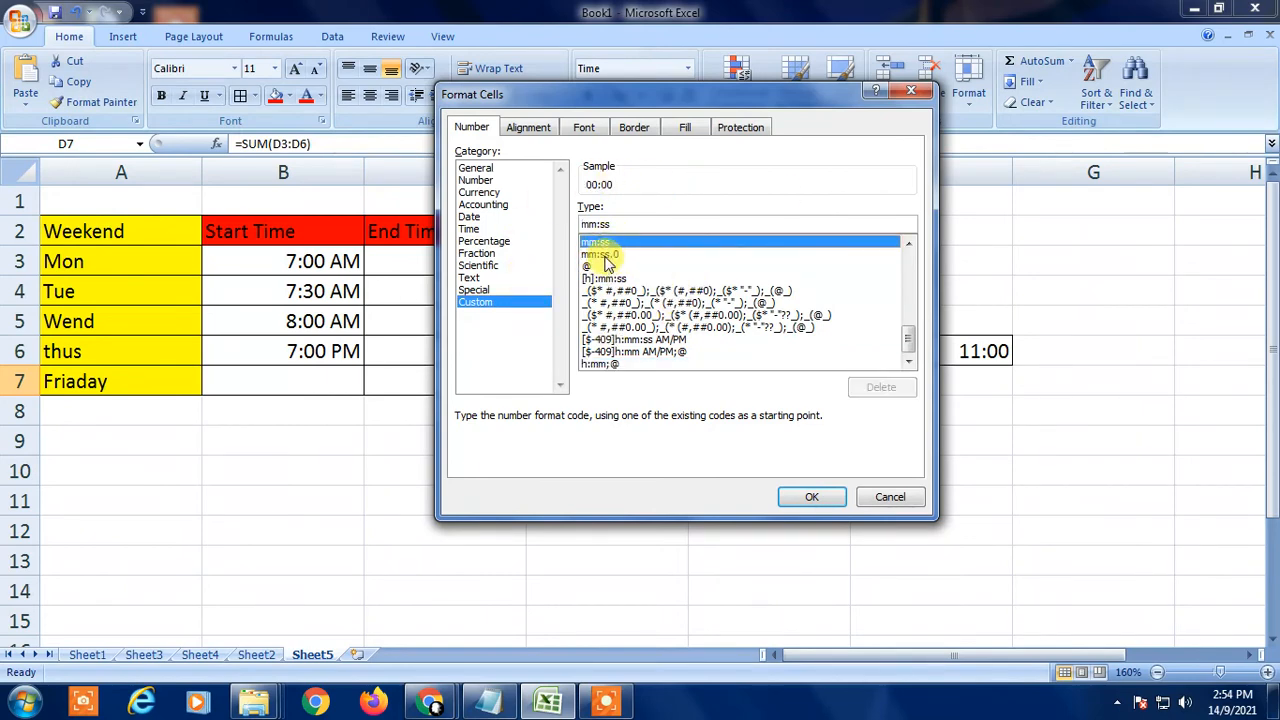
left_click(600, 255)
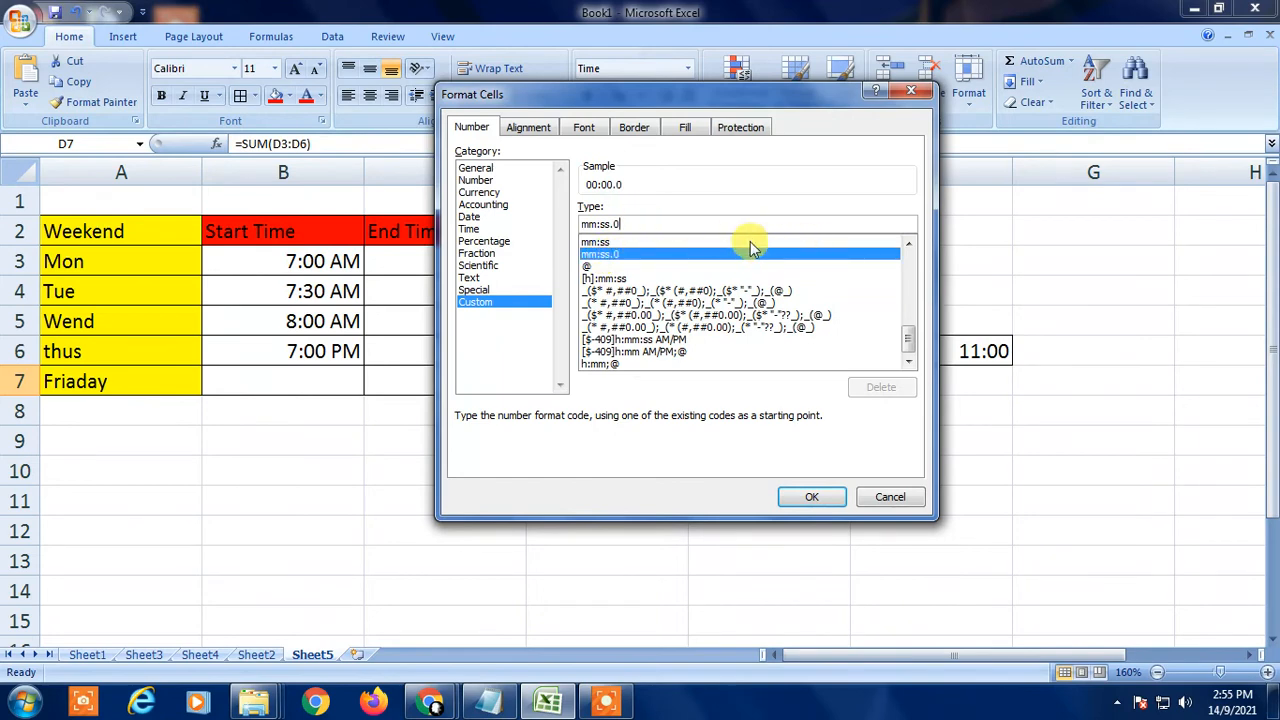
key("BackSpace")
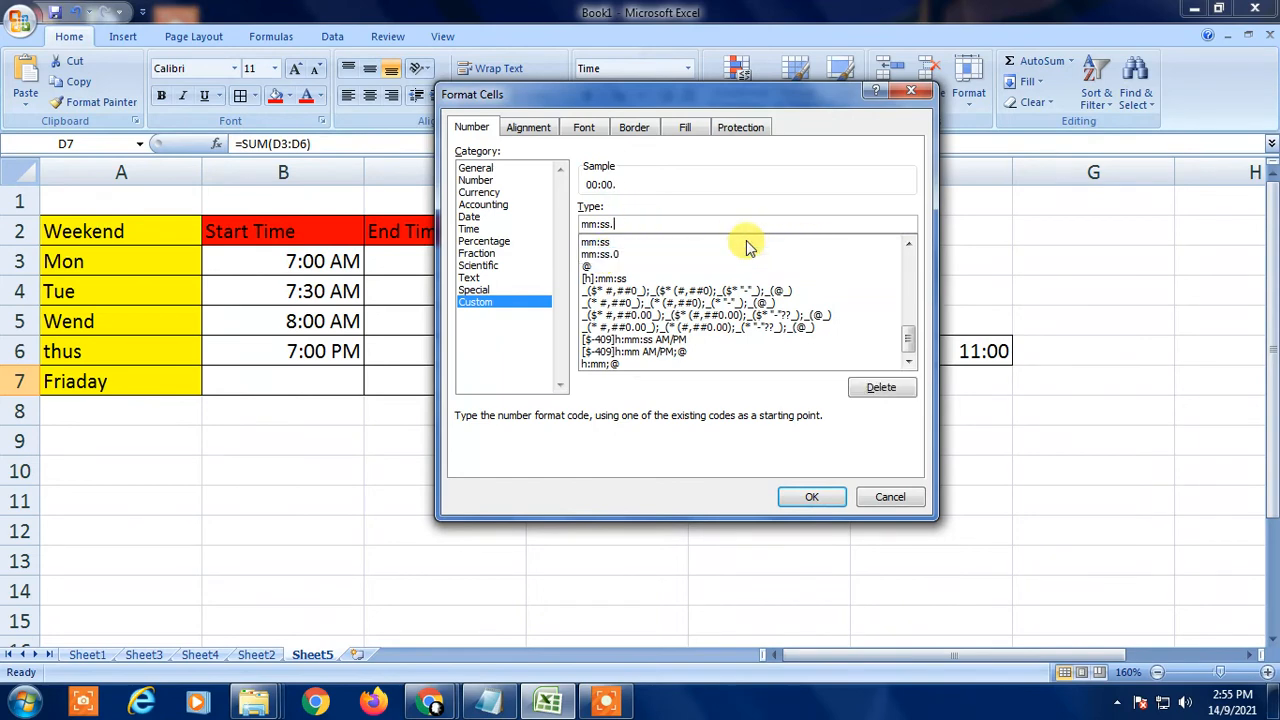
left_click(600, 255)
left_click(632, 220)
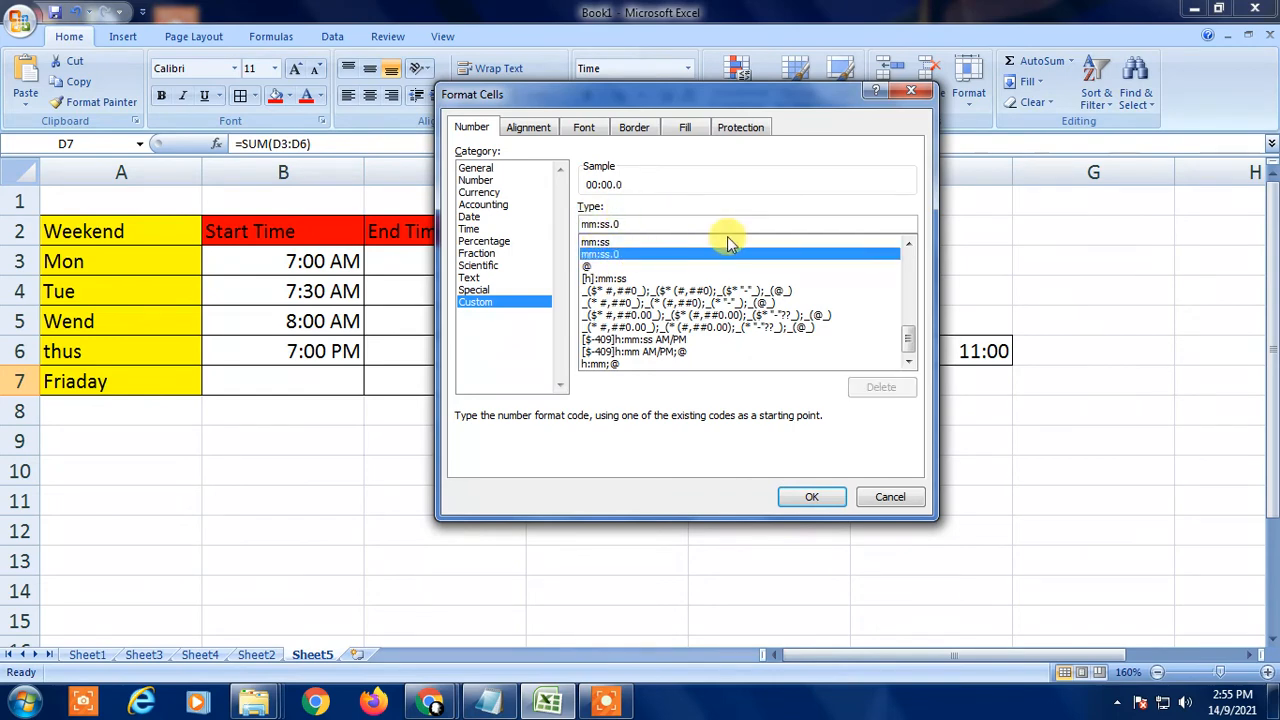
key("BackSpace")
key("BackSpace")
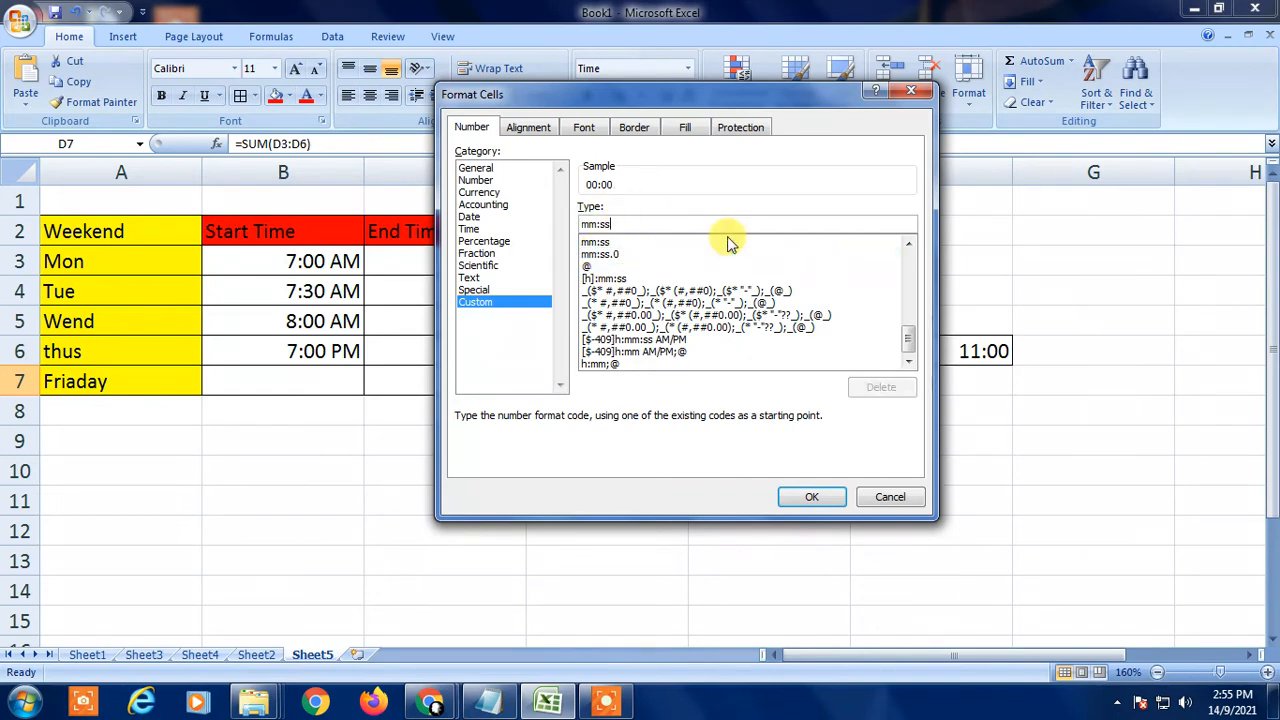
left_click(817, 499)
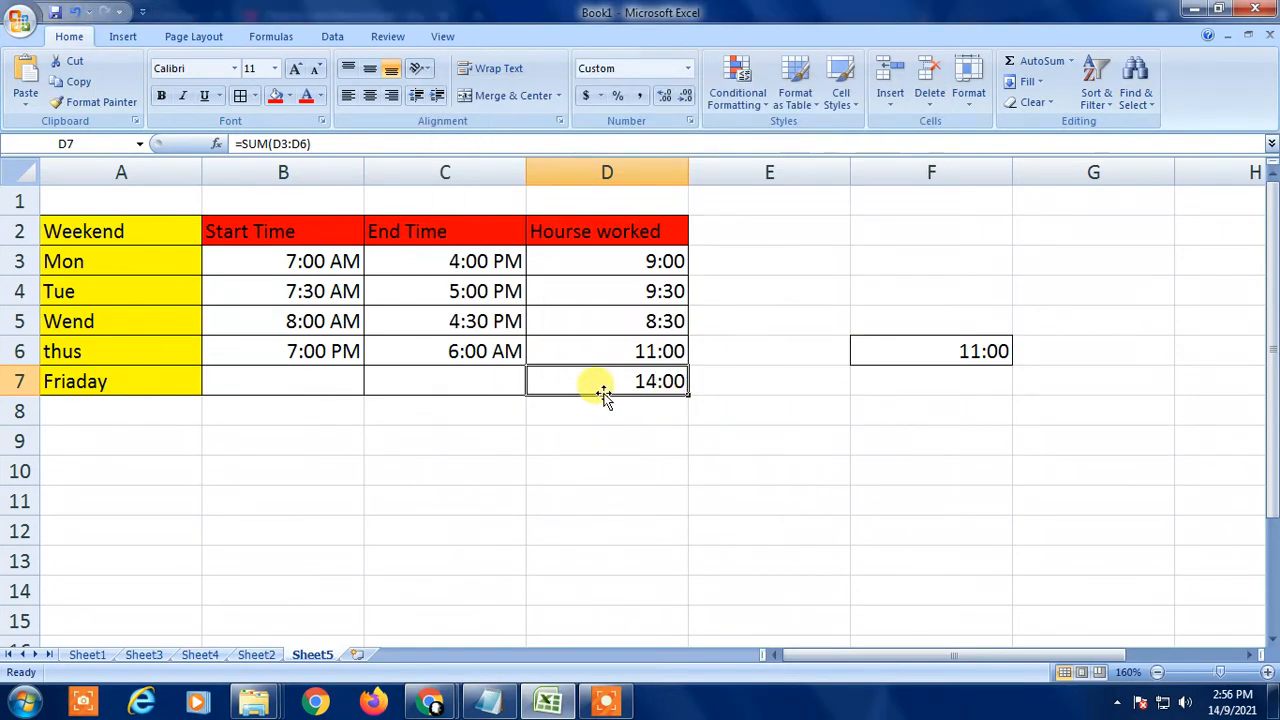
Apply the custom number format [h]:mm to the total in D7, shortening the existing [h]:mm:ss code.
right_click(632, 381)
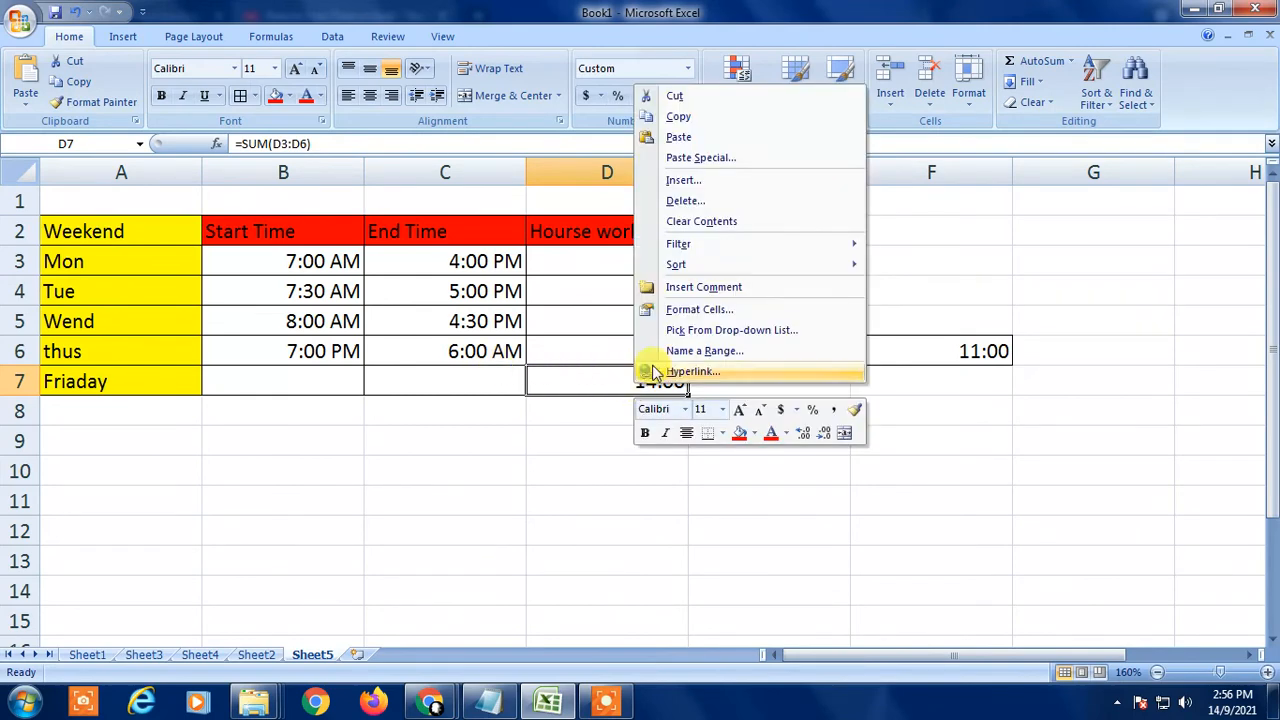
left_click(736, 311)
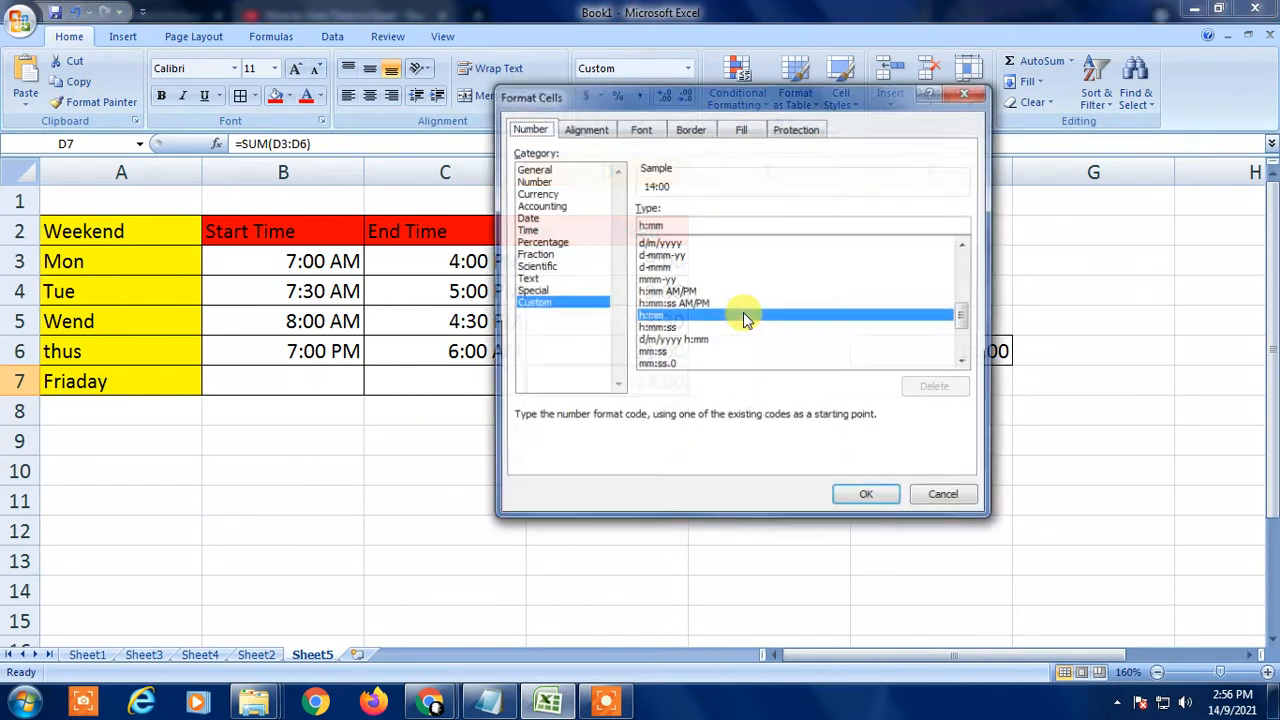
left_click(529, 290)
left_click(532, 302)
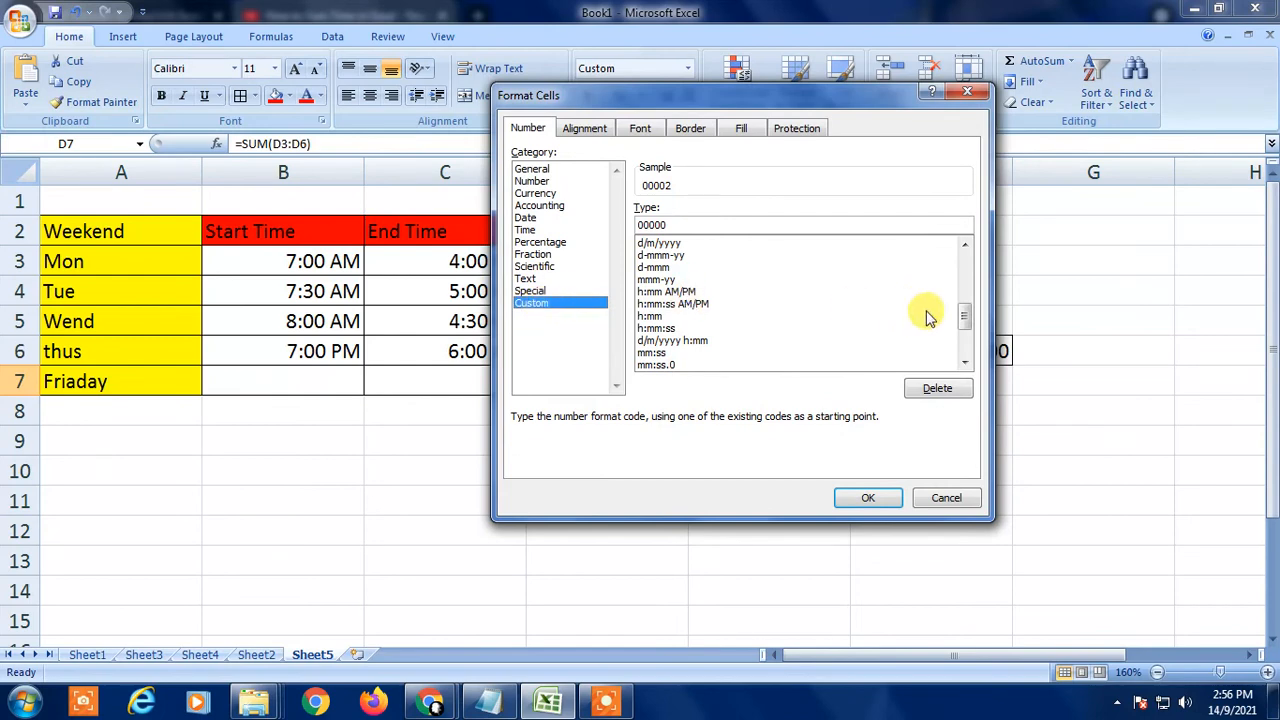
scroll(966, 345, "down", 2)
left_click_drag(966, 345, 967, 355)
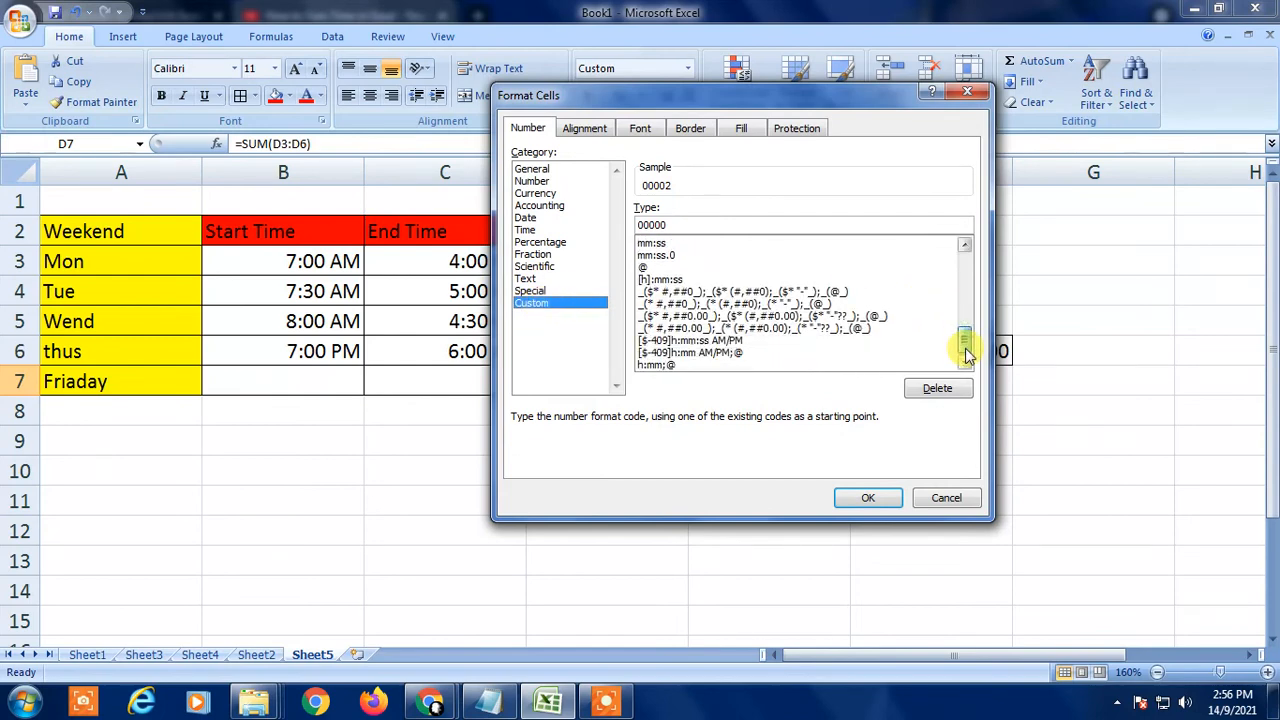
left_click(650, 267)
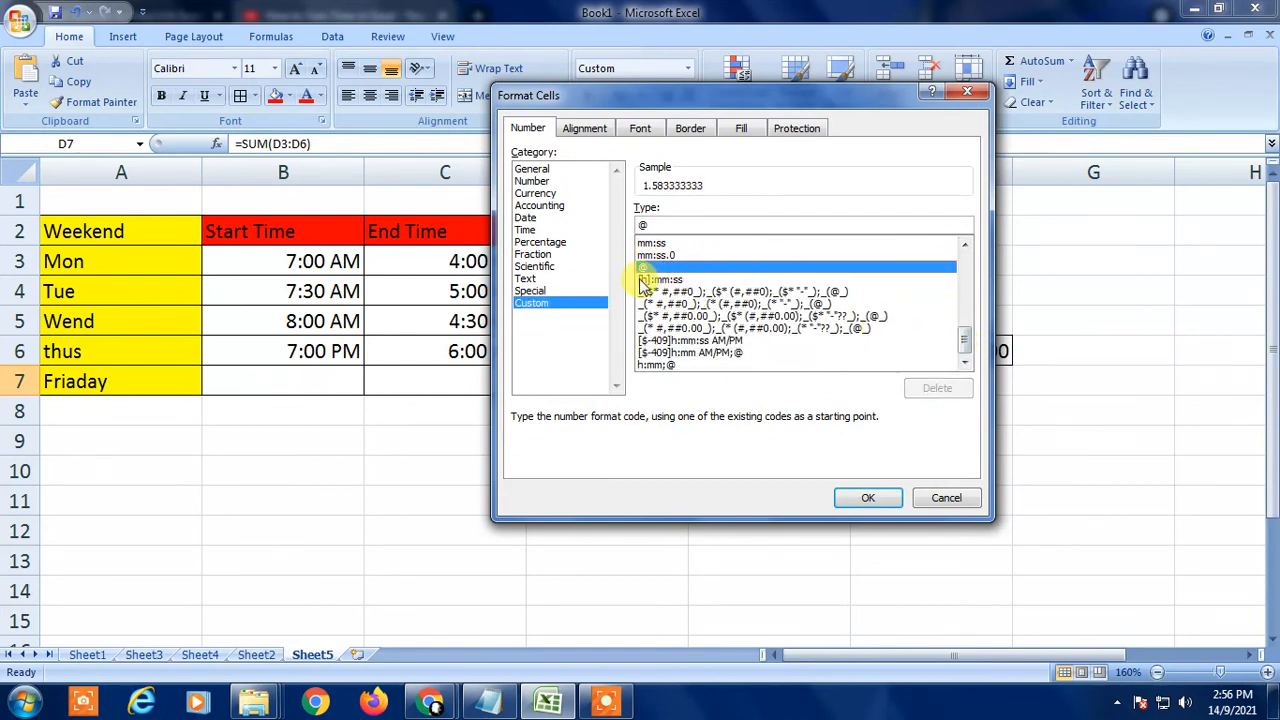
left_click(660, 280)
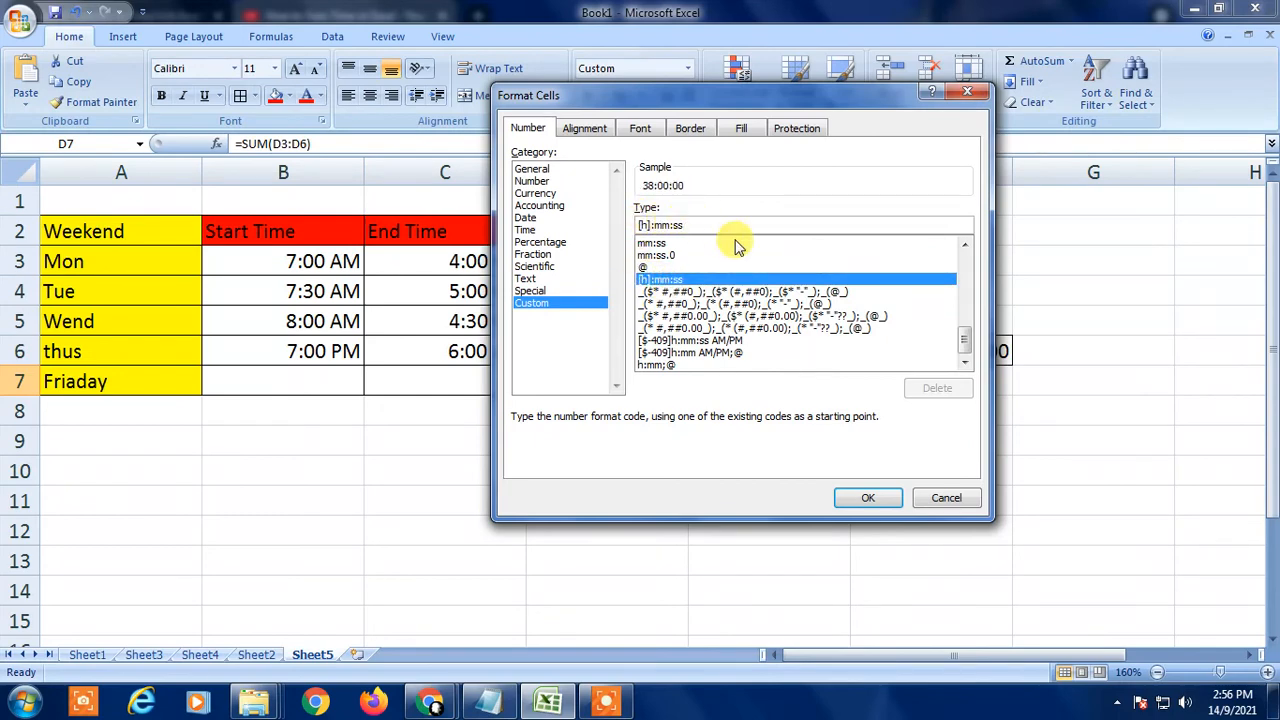
key("BackSpace")
key("BackSpace")
key("BackSpace")
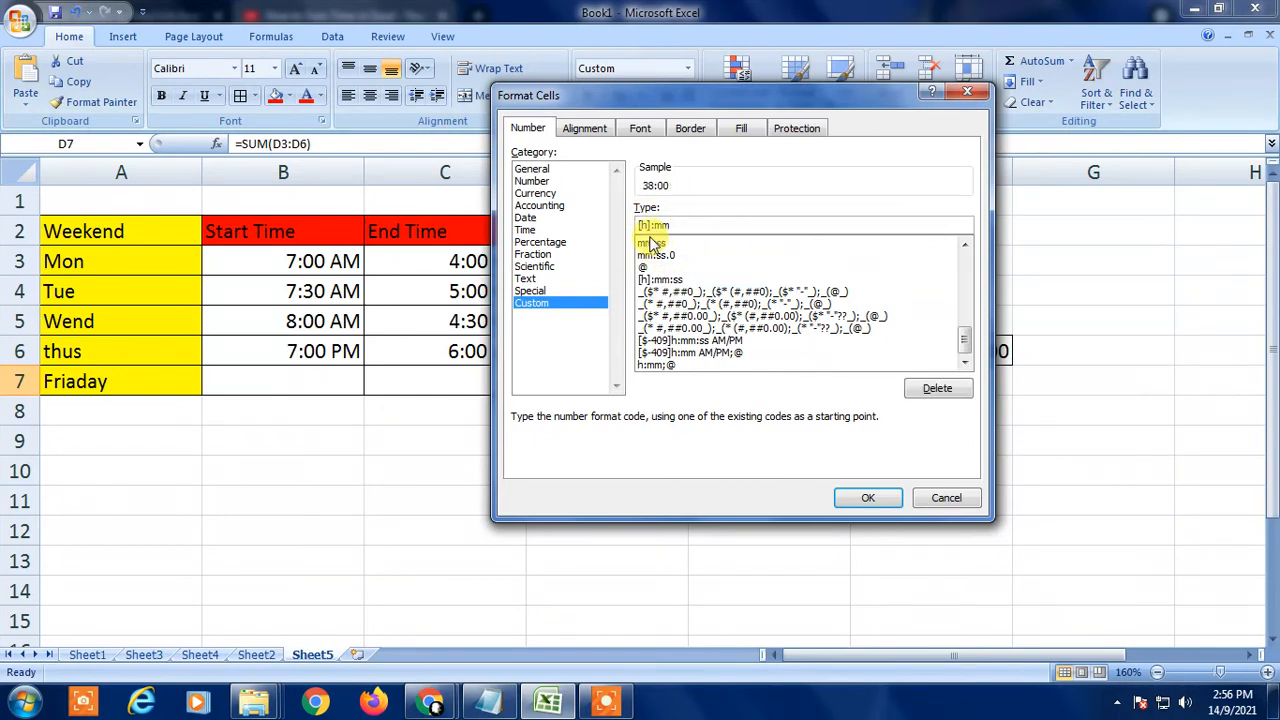
left_click(866, 498)
Review the total in D7 against the daily hours and the start and end times, and show the desktop.
left_click(655, 435)
left_click(627, 388)
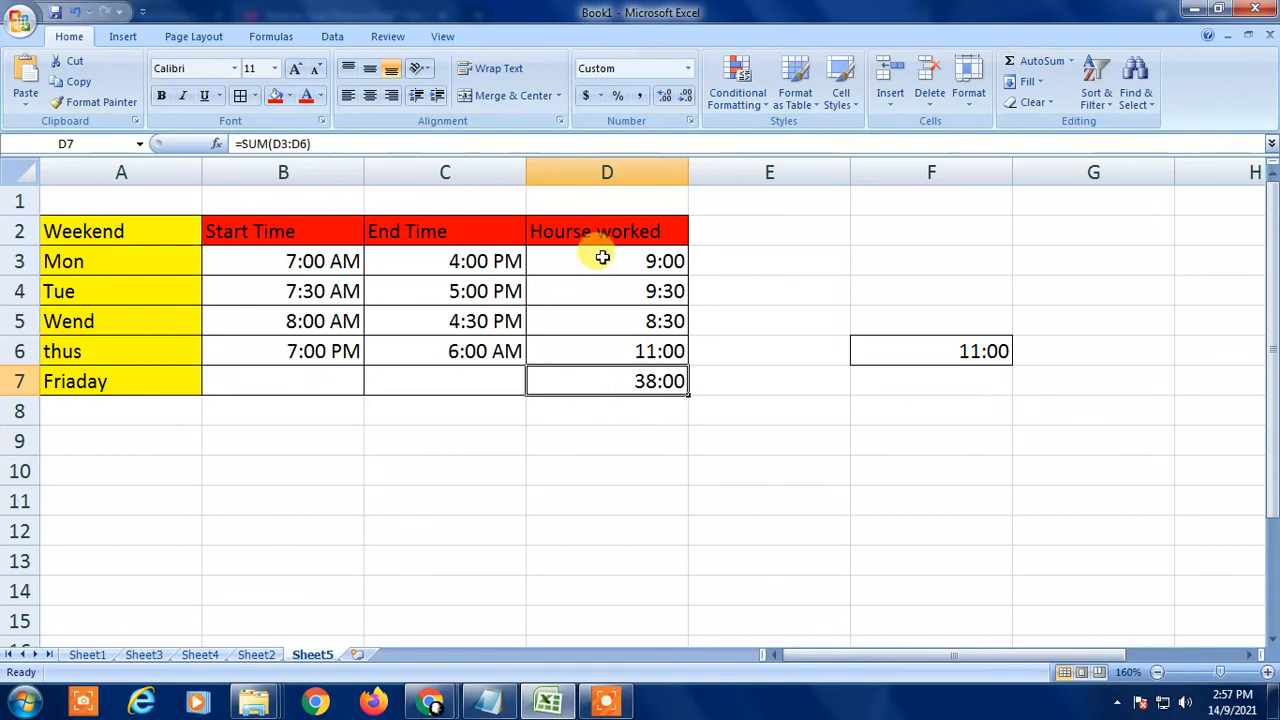
left_click_drag(602, 258, 600, 345)
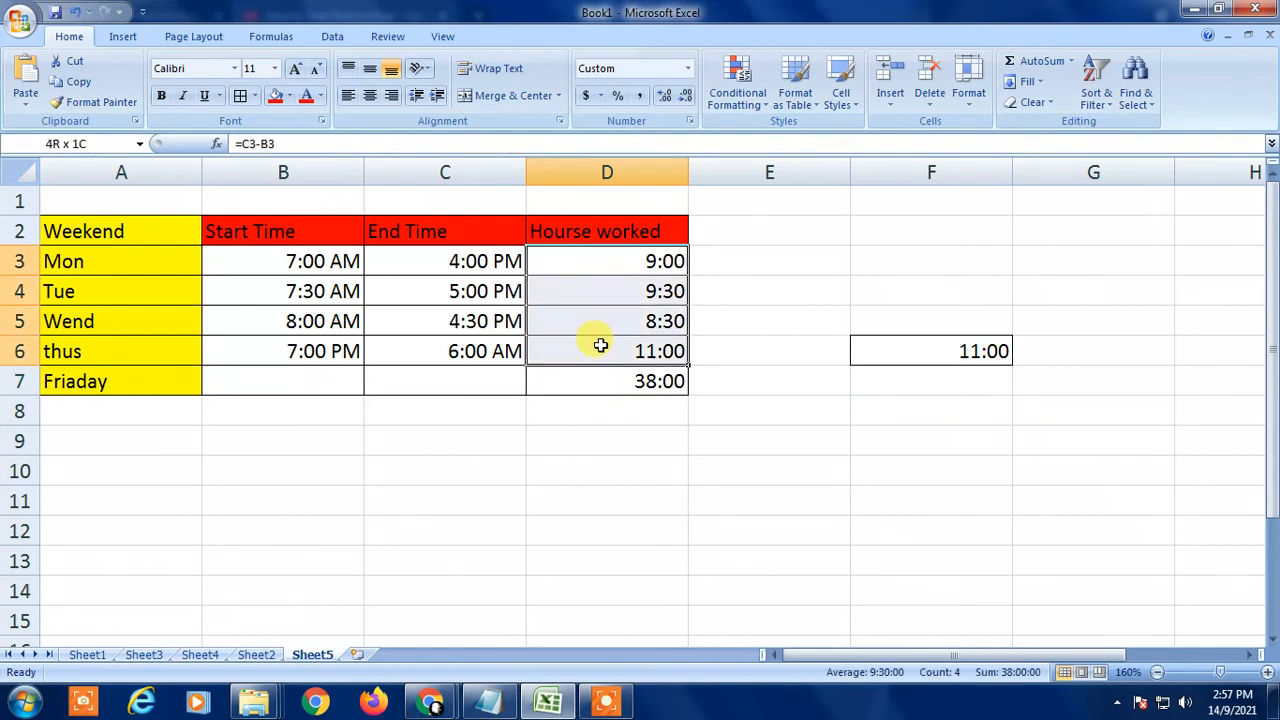
left_click(403, 280)
left_click_drag(395, 255, 409, 317)
left_click(209, 268)
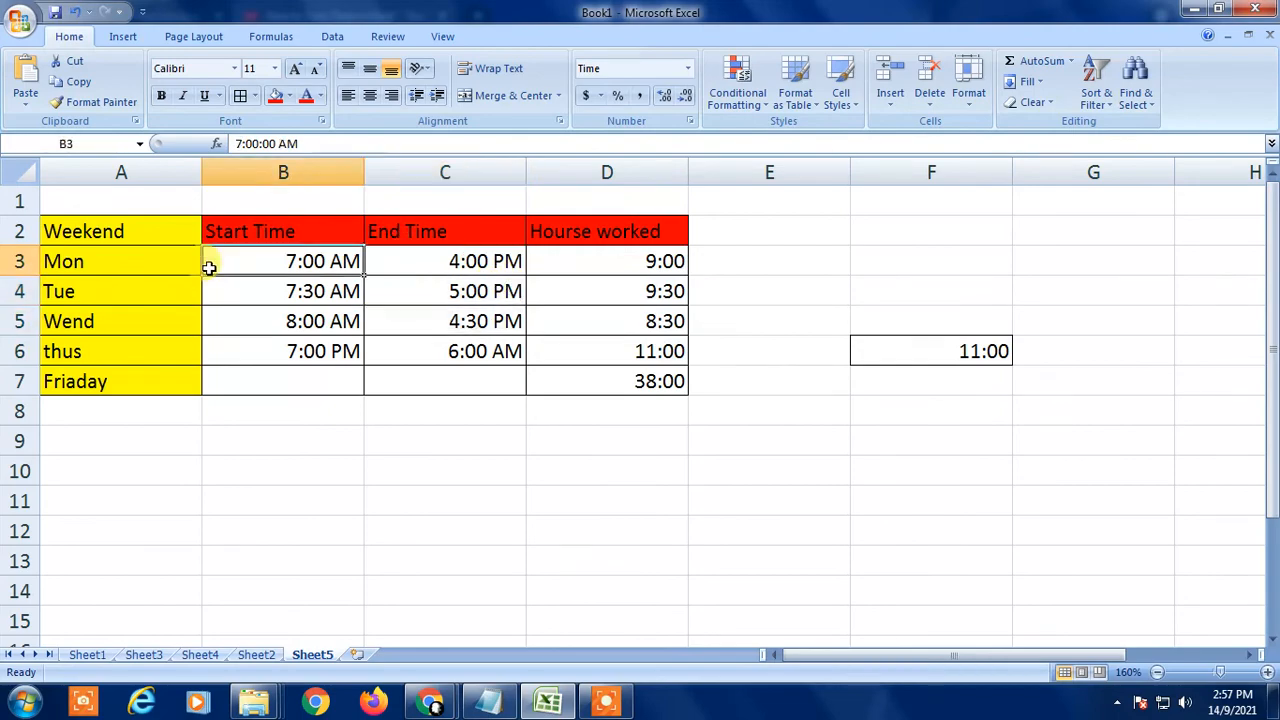
key("super+d")
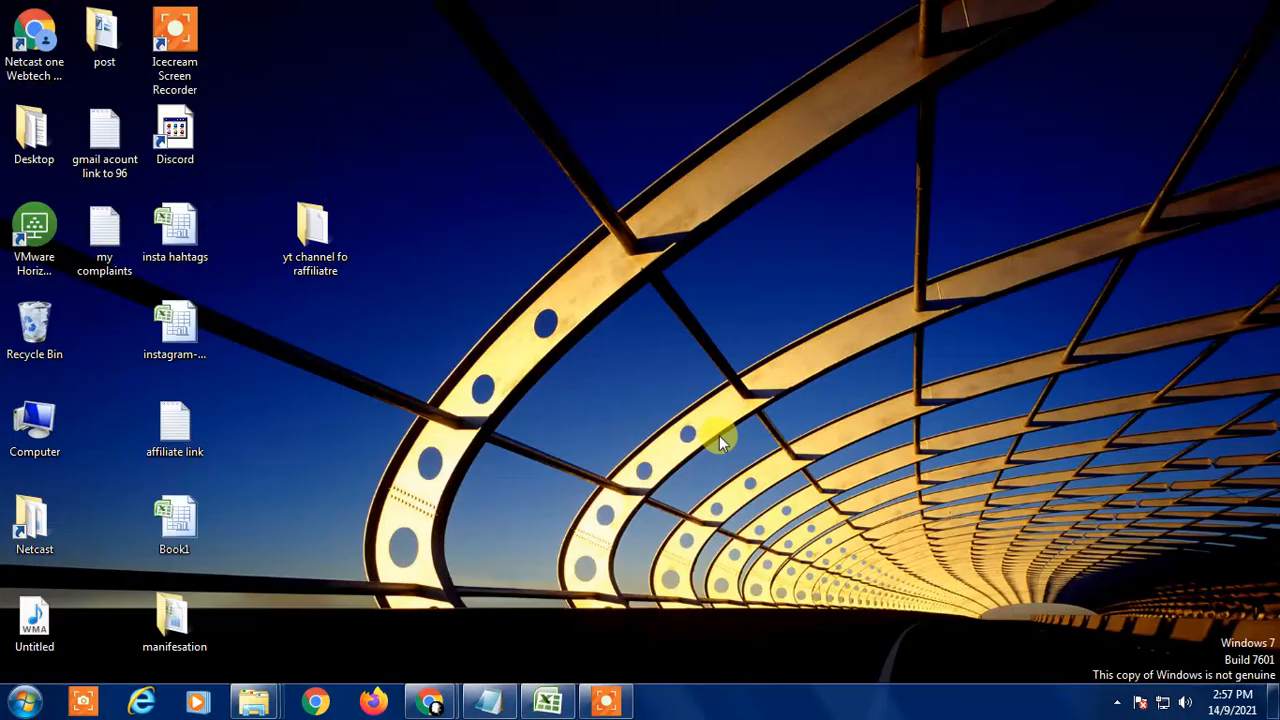